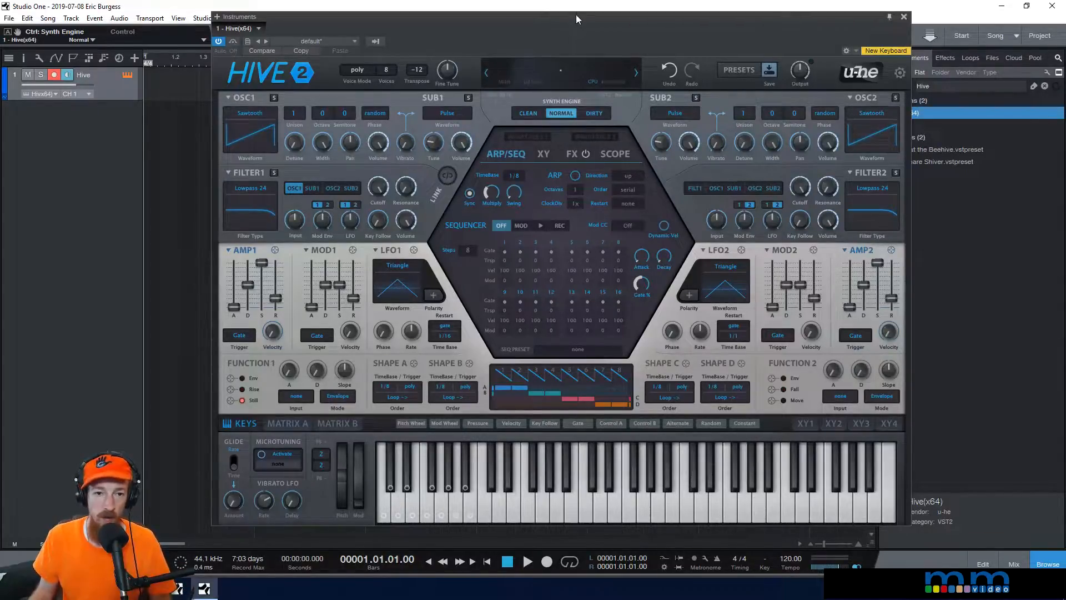
Set oscillator 1's waveform to Wavetable and load Chopped Speech.wav from the Formants wavetables.
left_click(252, 117)
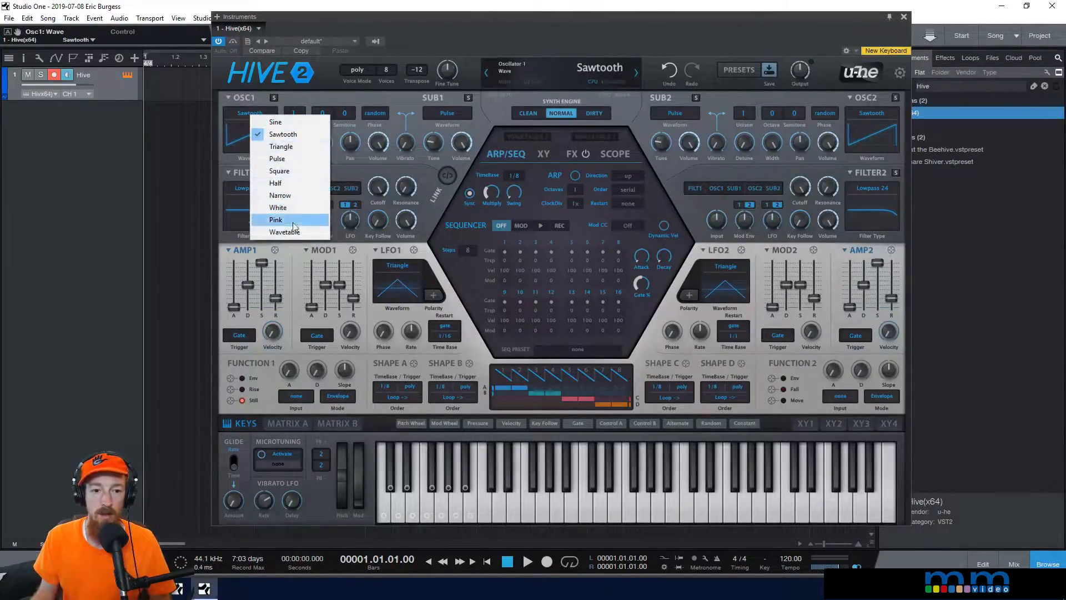
left_click(295, 233)
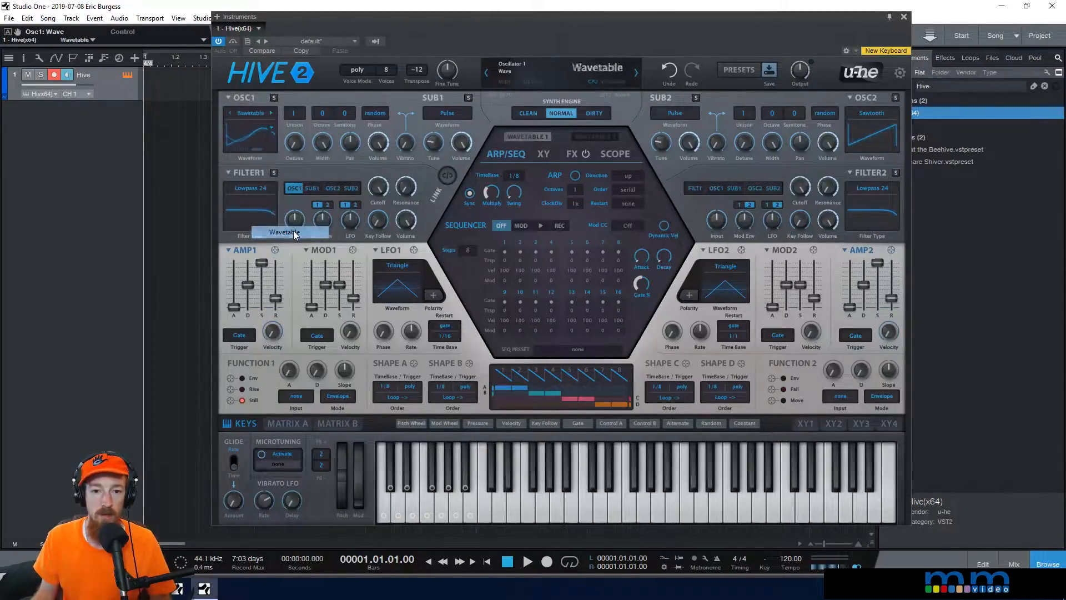
left_click(518, 138)
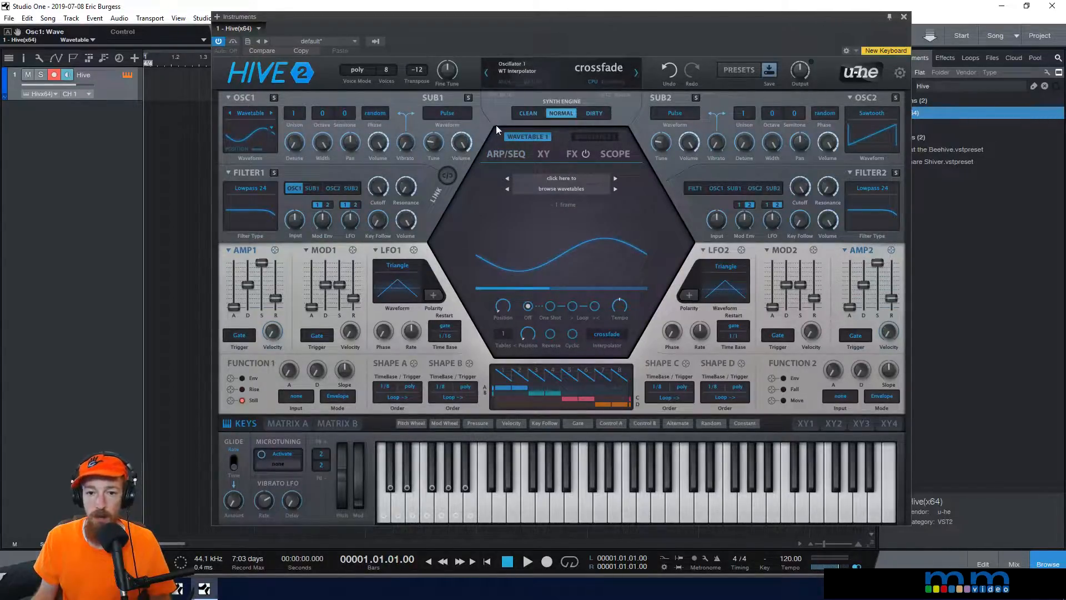
left_click(576, 195)
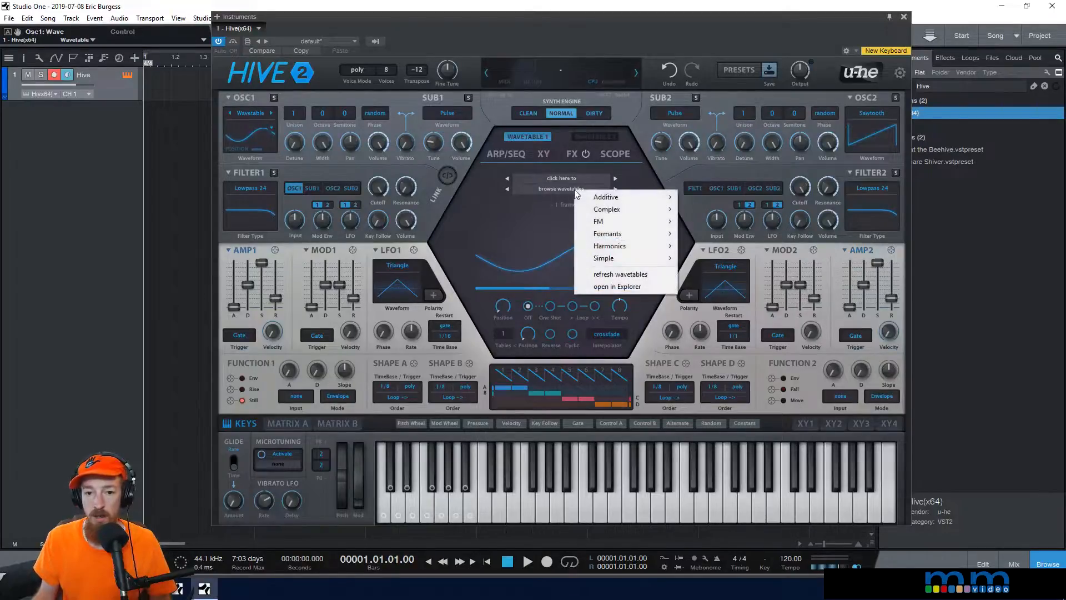
mouse_move(655, 236)
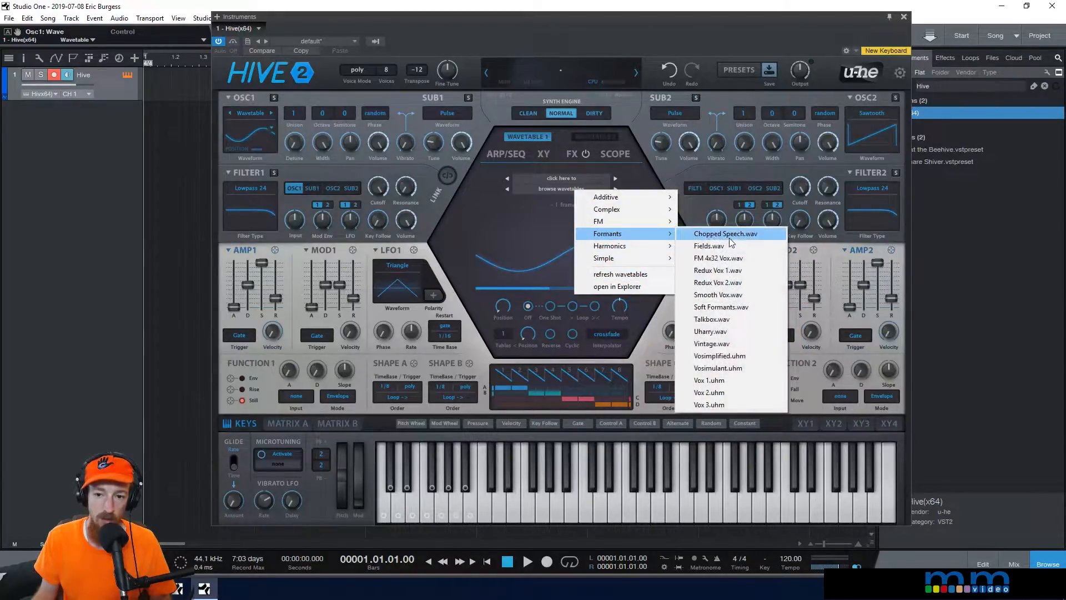
left_click(735, 242)
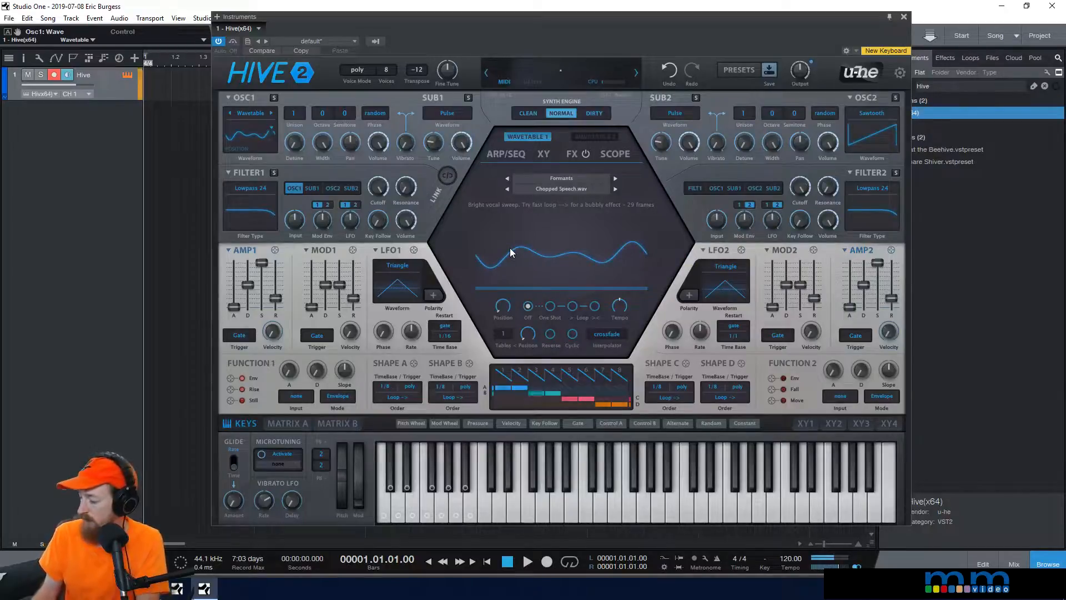
Set oscillator 1's wavetable to 5 multi tables, leaving its wavetable position at 0.00.
mouse_move(505, 309)
left_mouse_down()
mouse_move(499, 295)
mouse_move(502, 309)
left_mouse_up()
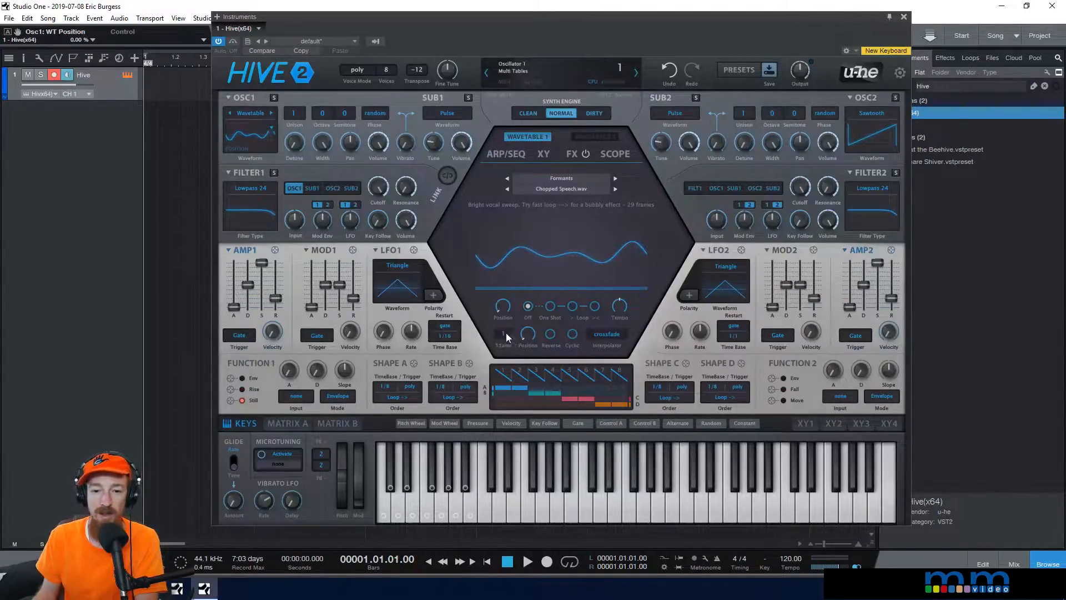
left_click(506, 337)
left_click(491, 337)
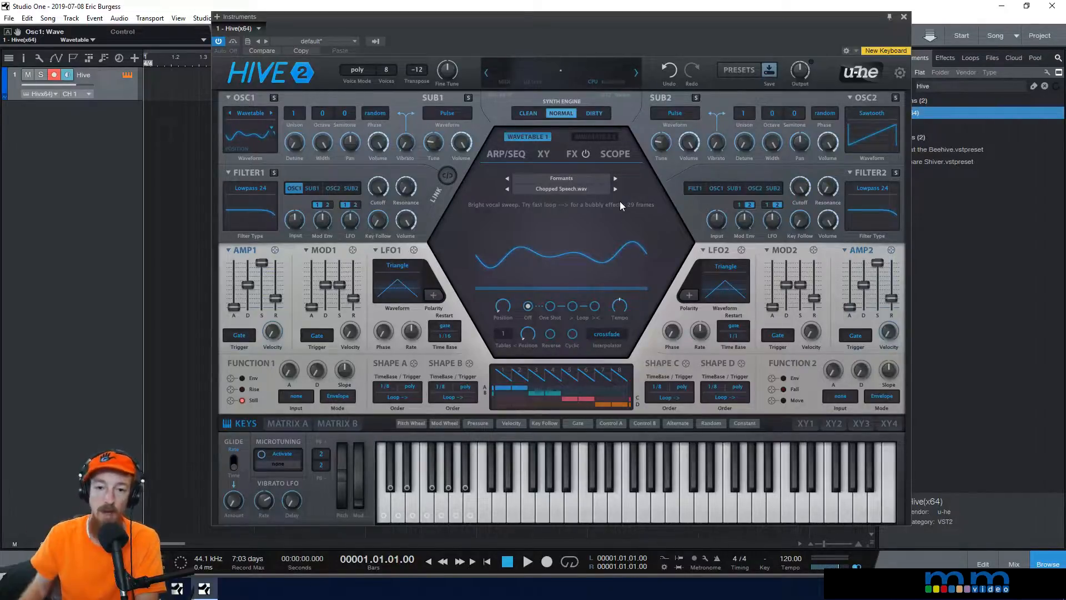
left_click(503, 334)
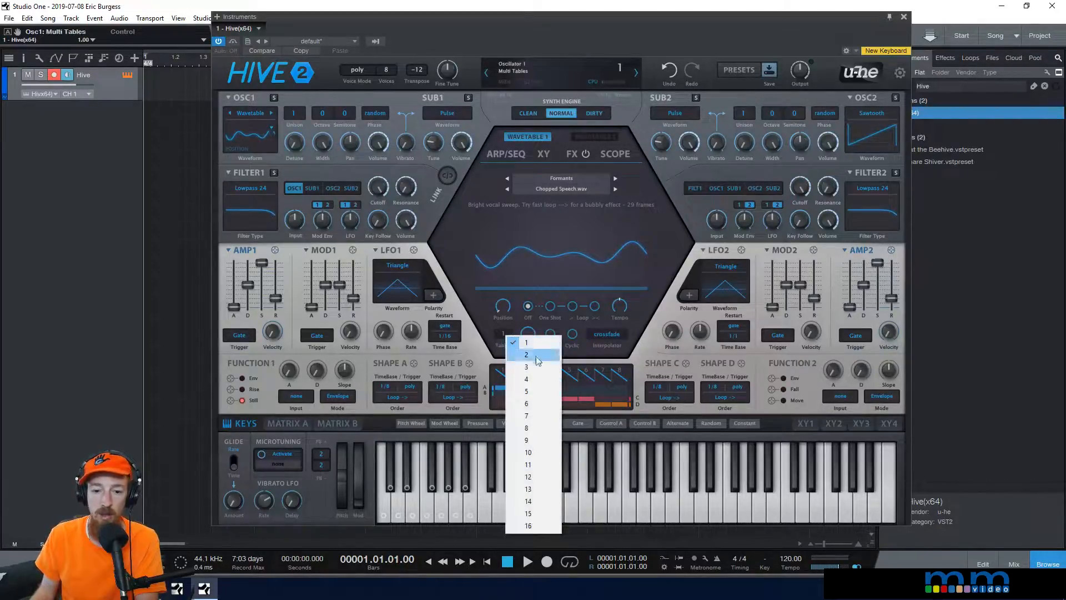
left_click(536, 391)
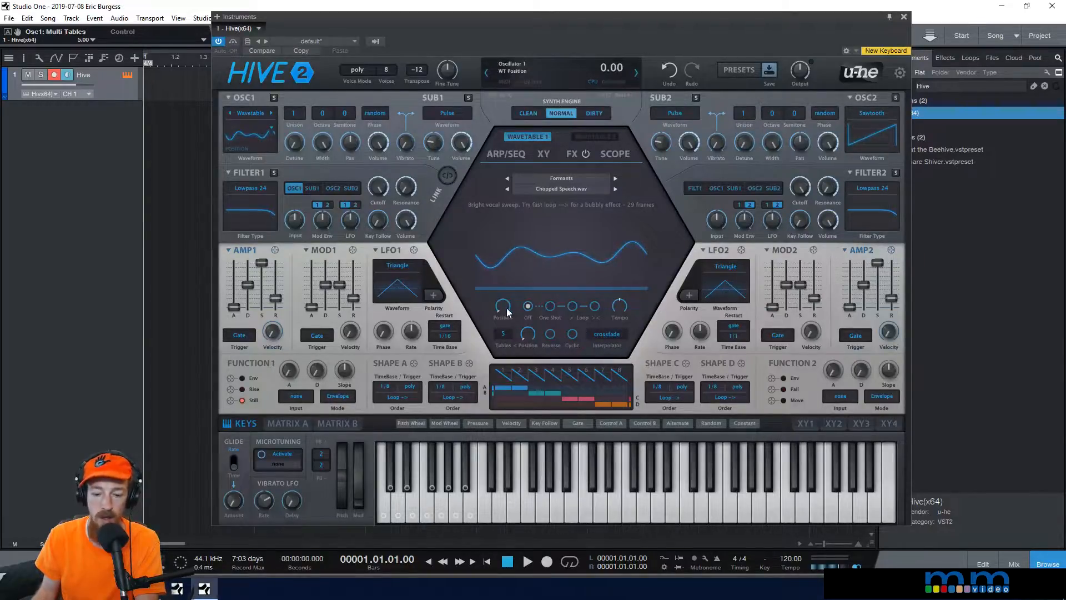
left_click_drag(507, 312, 529, 340)
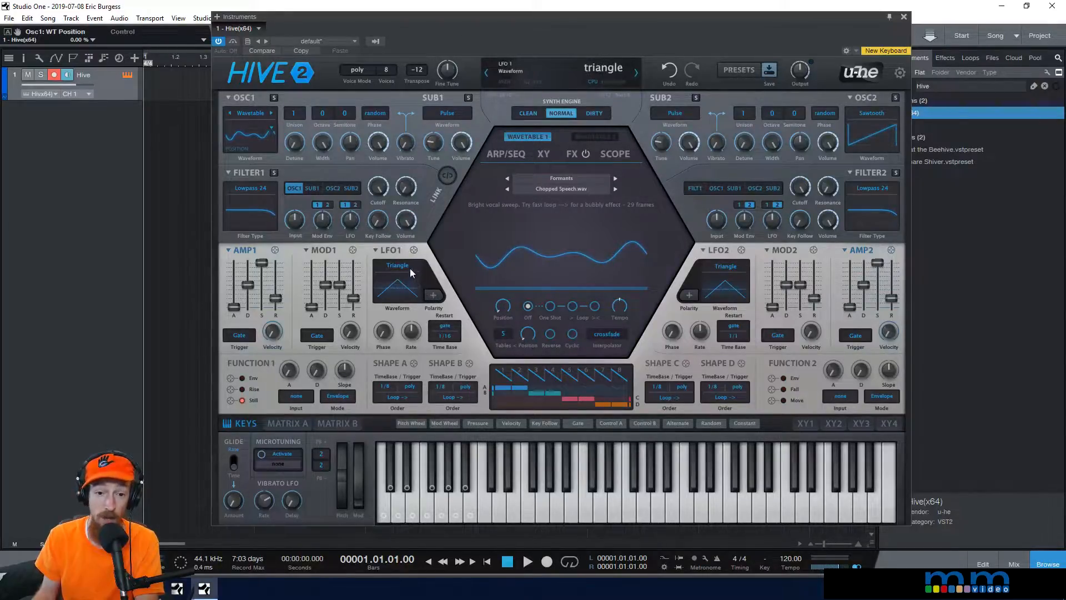
Change the LFO1 waveform to rand glide.
left_click(444, 308)
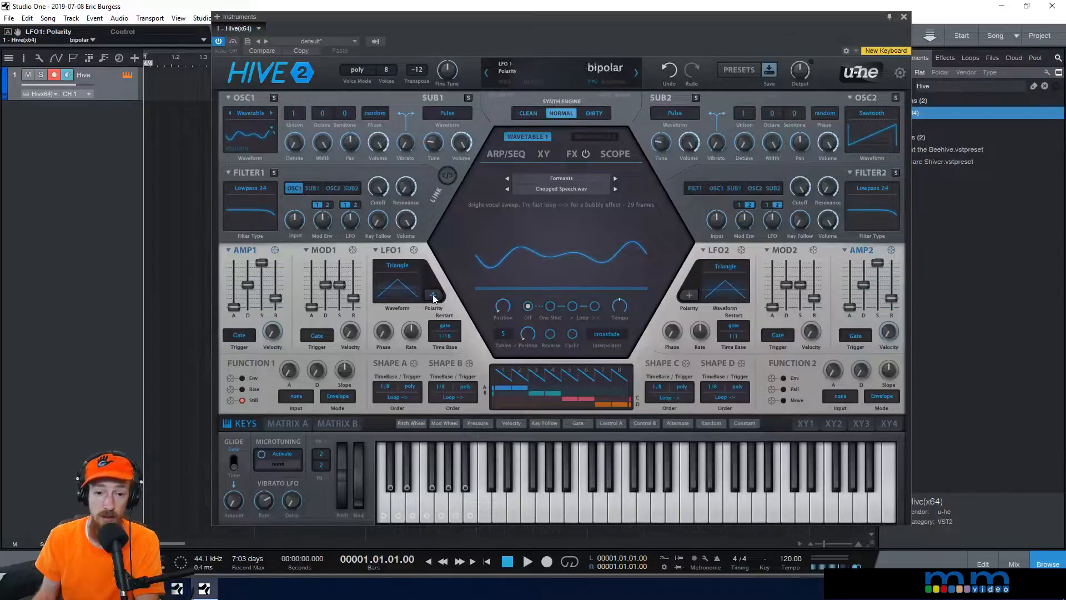
left_click(399, 269)
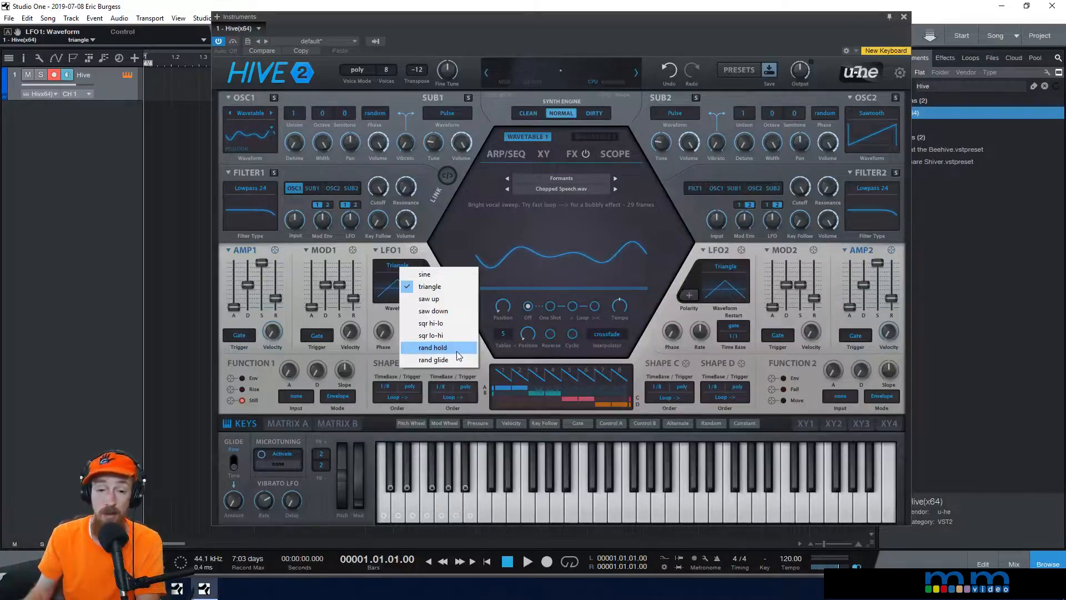
left_click(438, 362)
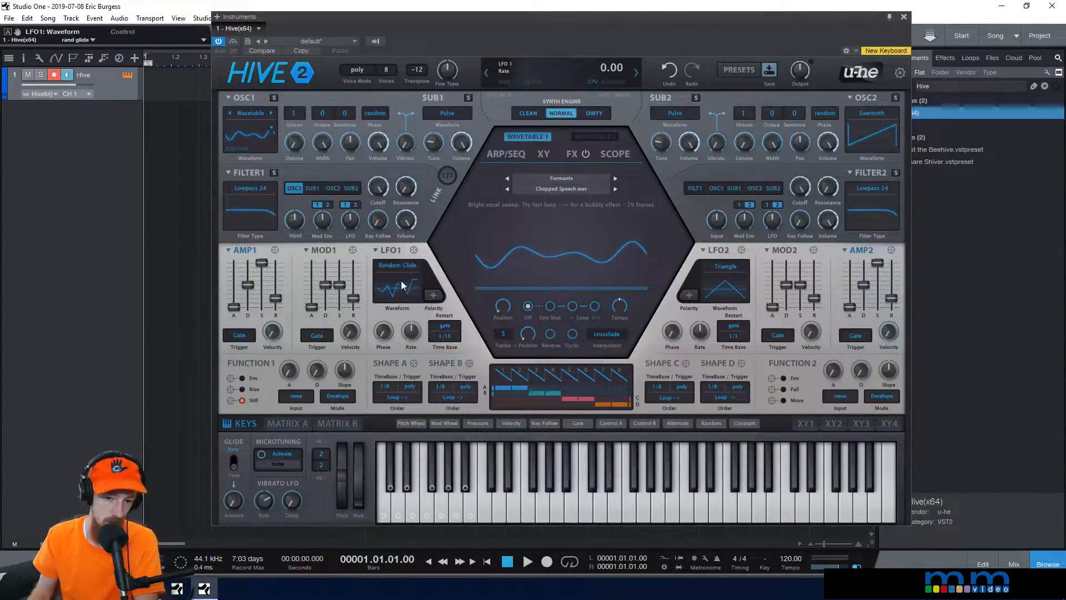
Assign LFO1 to oscillator 1's wavetable position with a depth of 79, and set the LFO1 rate to -2.50.
mouse_move(414, 251)
left_mouse_down()
mouse_move(410, 238)
mouse_move(495, 281)
mouse_move(501, 309)
mouse_move(398, 268)
mouse_move(409, 252)
left_mouse_up()
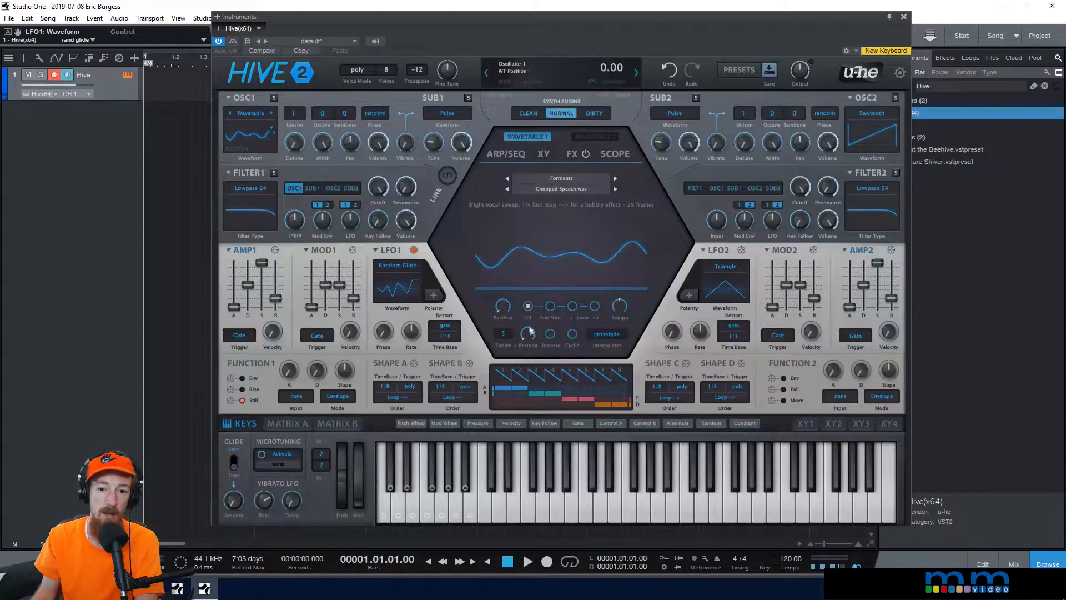
left_click_drag(412, 250, 511, 258)
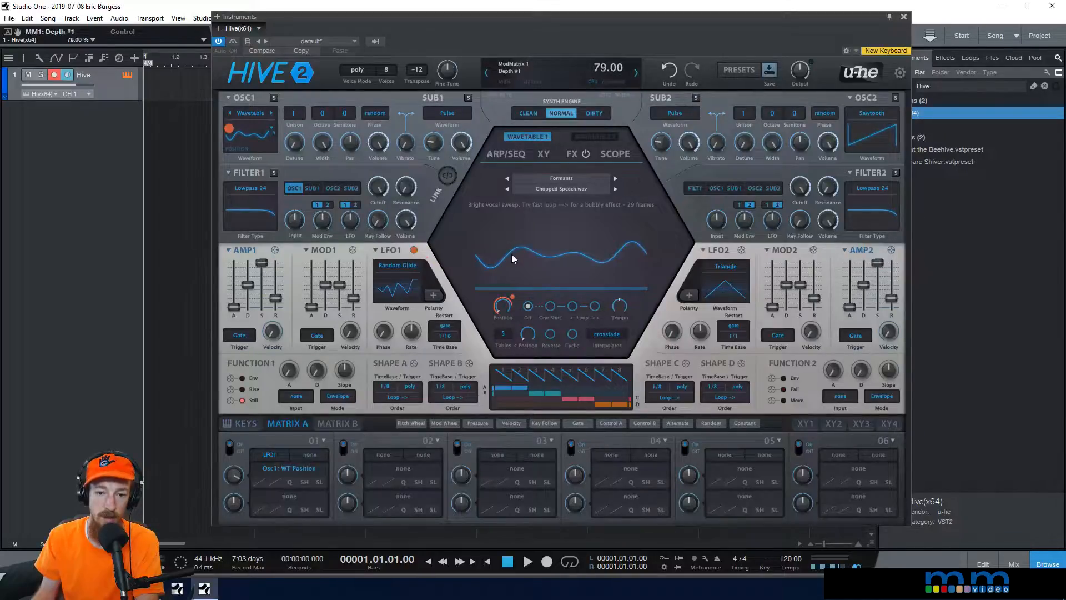
left_click(417, 336)
mouse_move(416, 340)
left_mouse_down()
mouse_move(416, 354)
mouse_move(413, 332)
left_mouse_up()
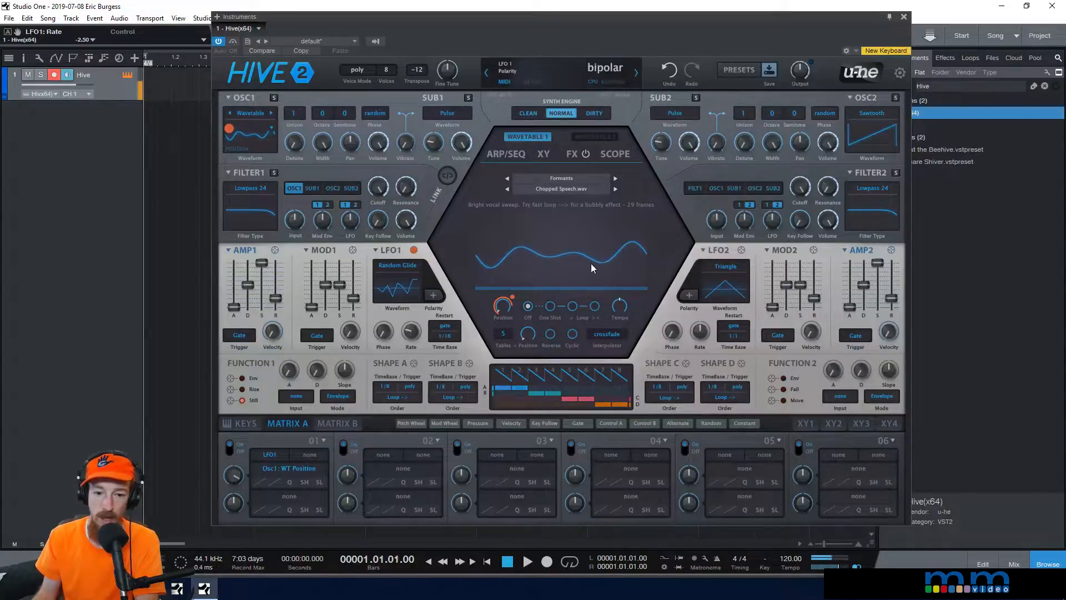
Assign LFO2 to oscillator 1's multi-table position and set the LFO2 waveform to rand glide.
left_click_drag(742, 253, 590, 278)
left_click(720, 270)
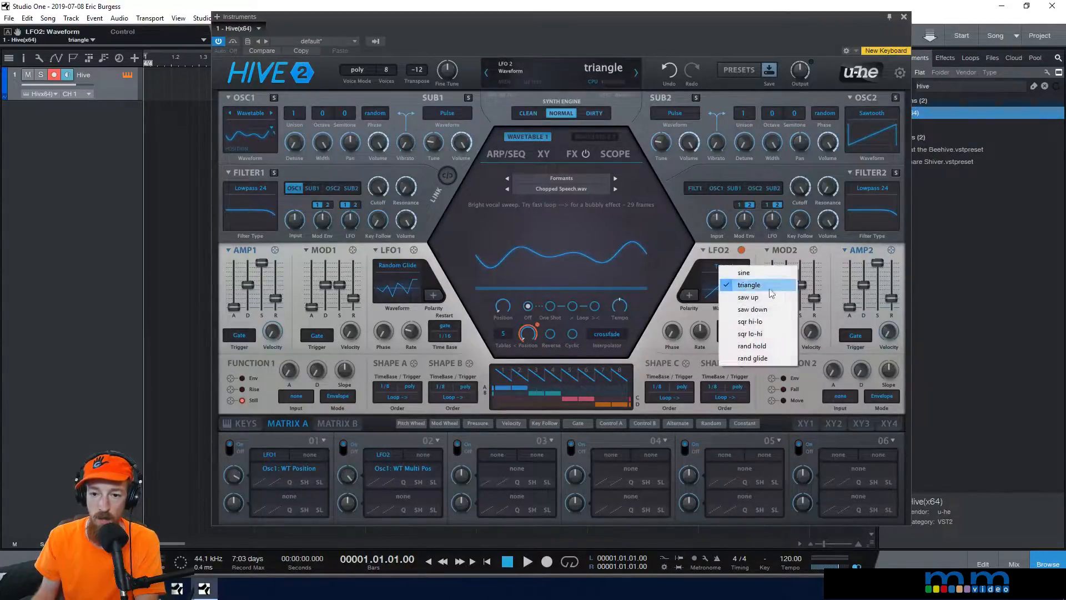
left_click(744, 405)
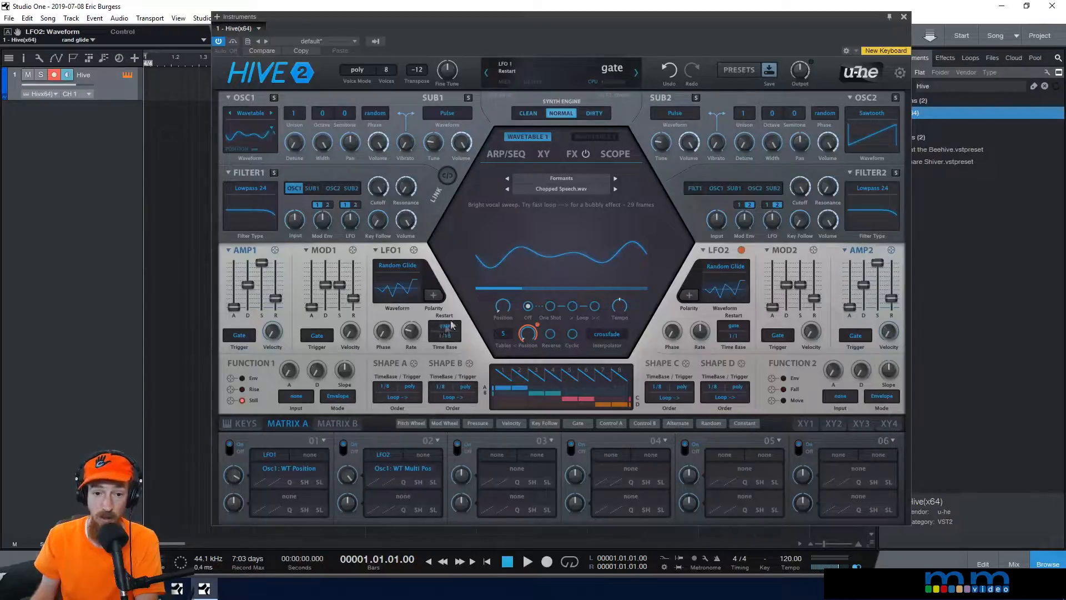
Set the time base of both LFO1 and LFO2 to 1s.
left_click(450, 338)
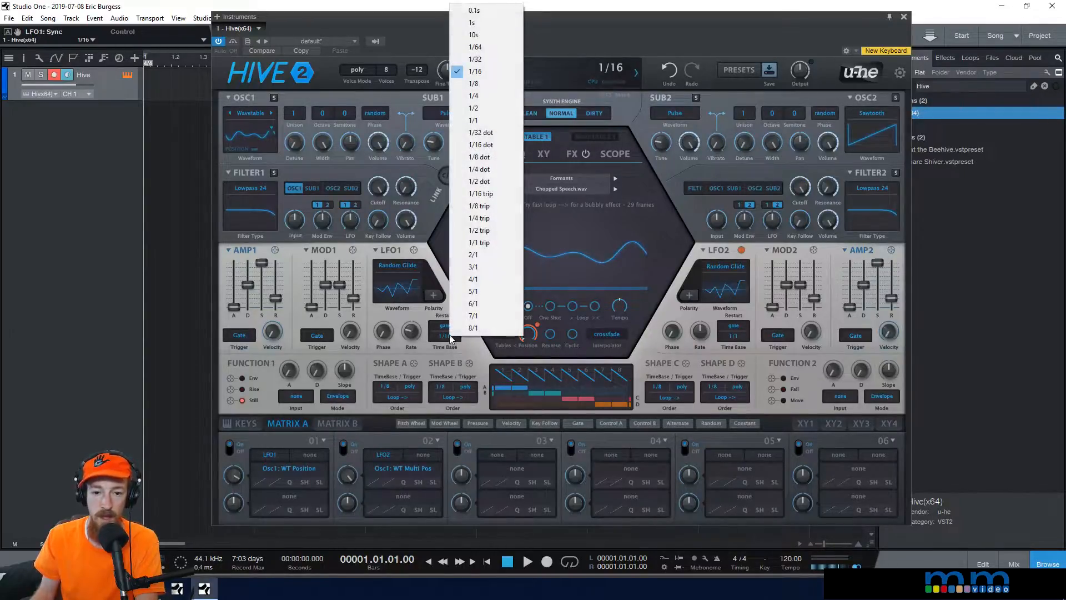
left_click(483, 22)
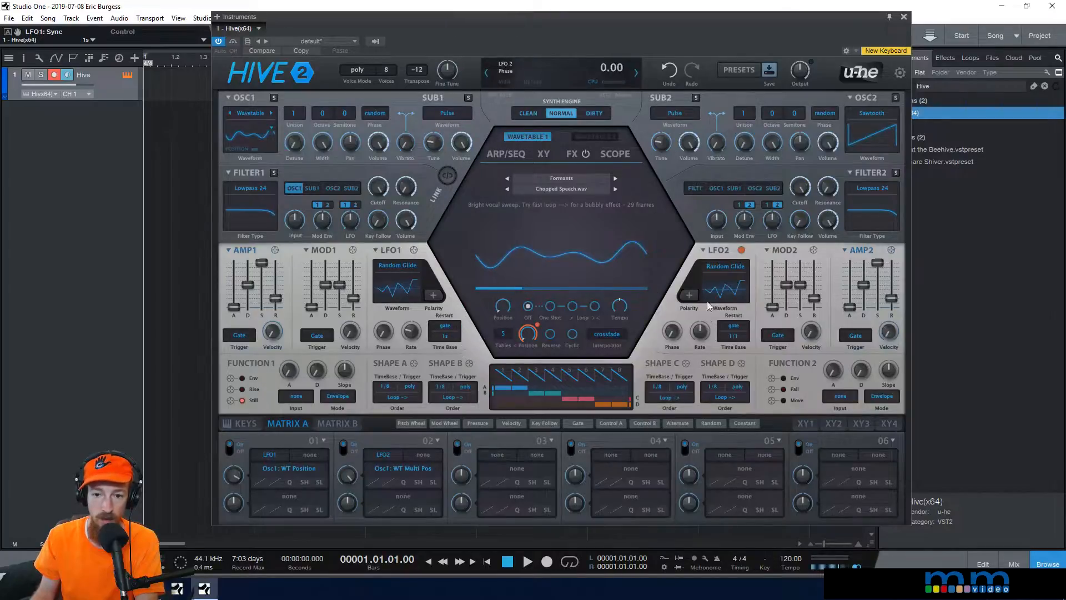
left_click(734, 336)
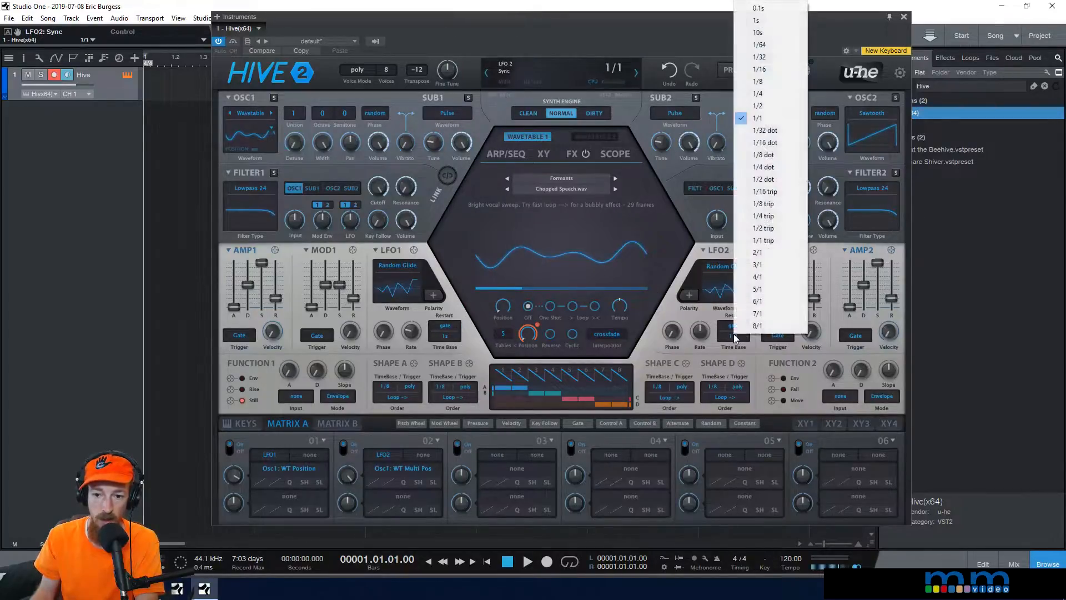
left_click(756, 20)
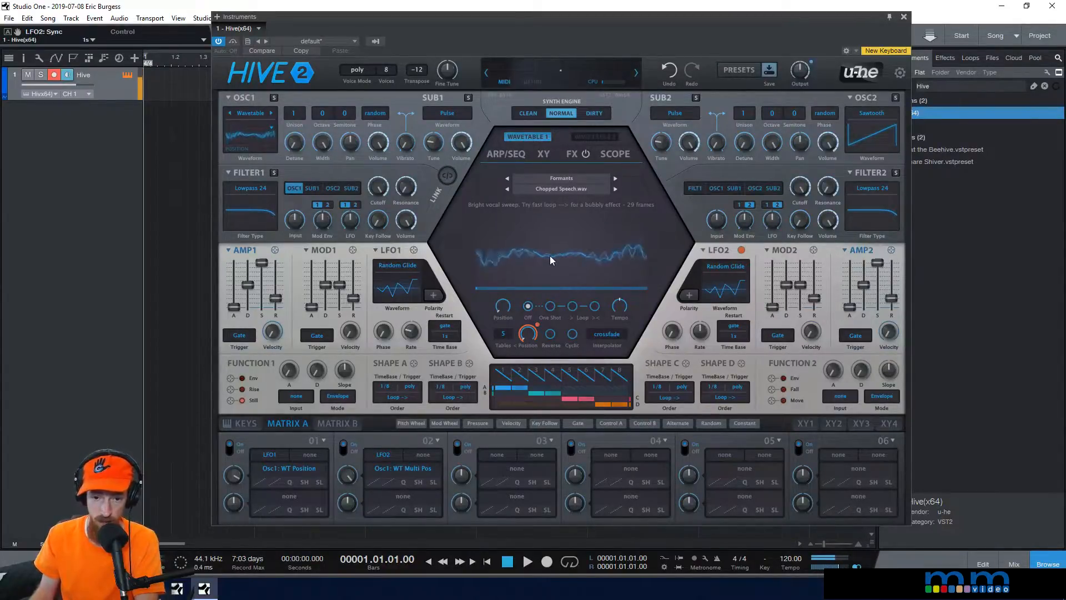
Set the LFO2 modulation depth on the multi-table position to 62 and the LFO1 depth on the wavetable position to 100.
left_click_drag(537, 324, 535, 344)
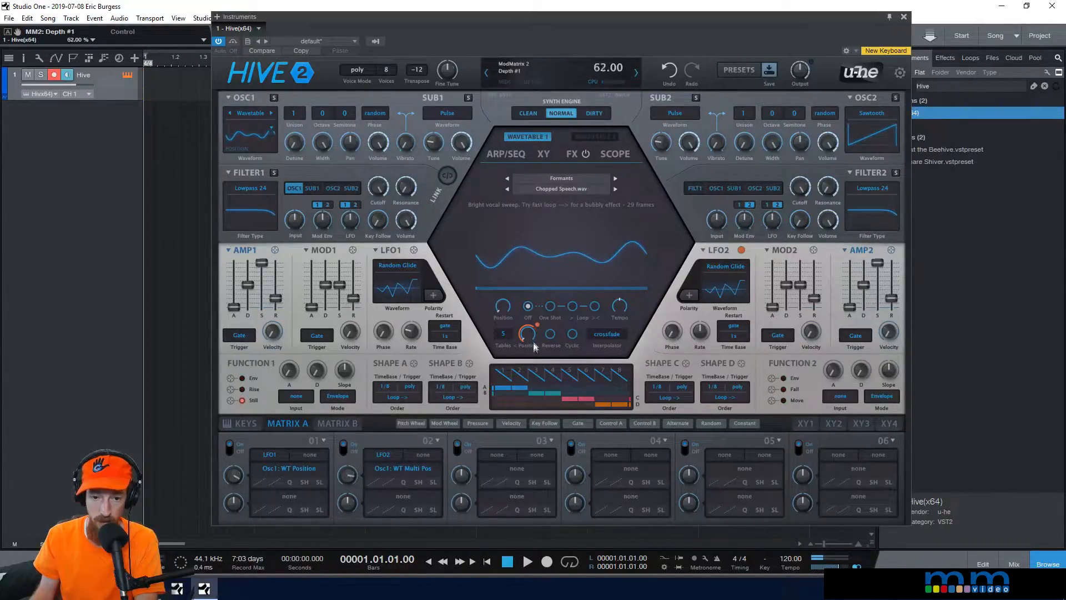
left_click(504, 302)
left_click_drag(239, 477, 251, 445)
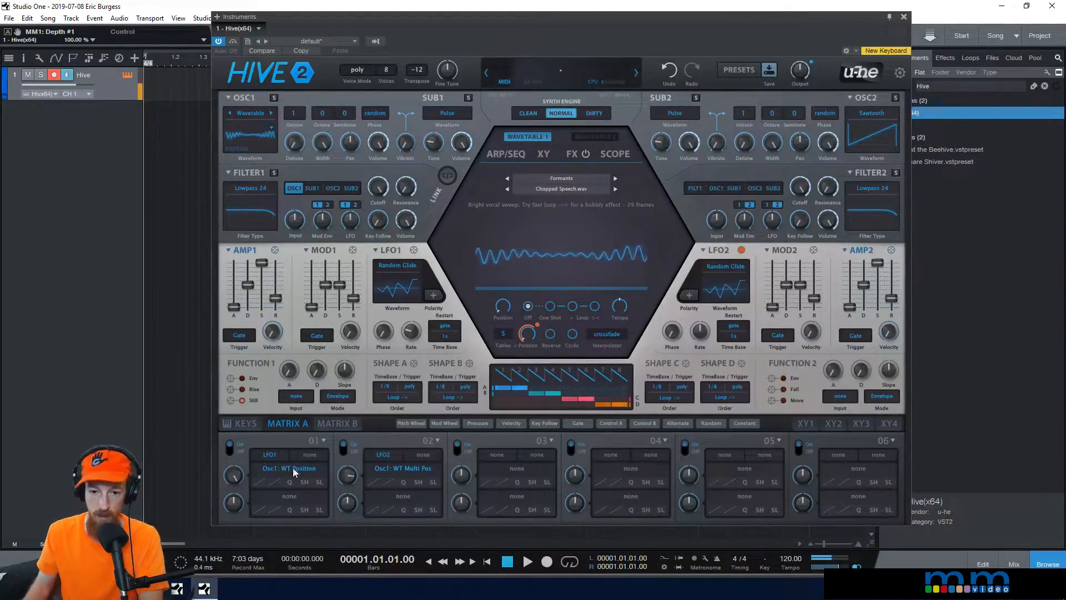
Try the spectral wavetable interpolator on oscillator 1 and settle on switch.
left_click(615, 335)
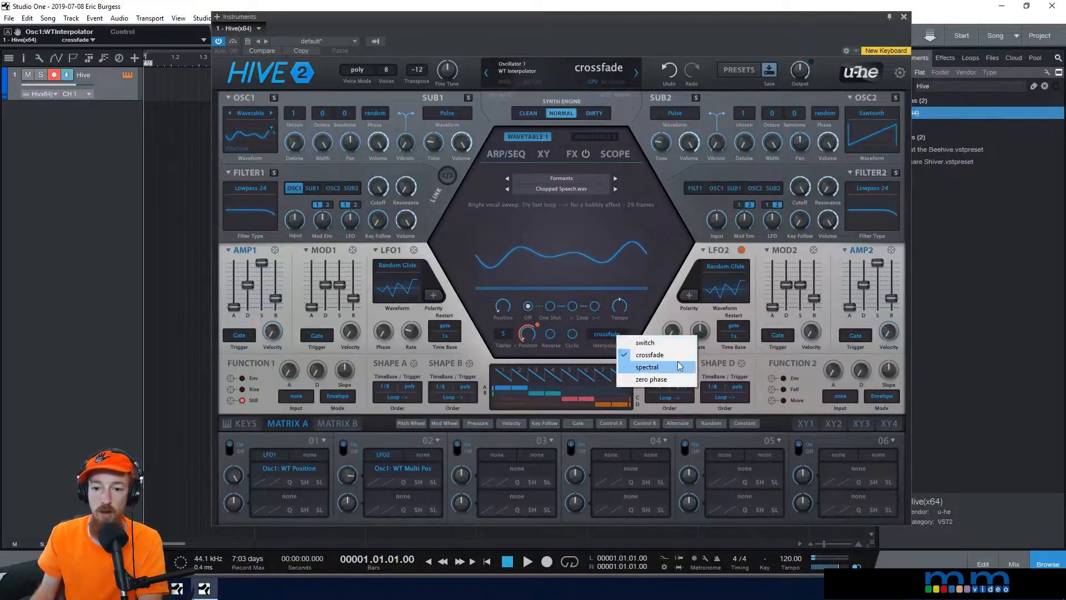
left_click(647, 366)
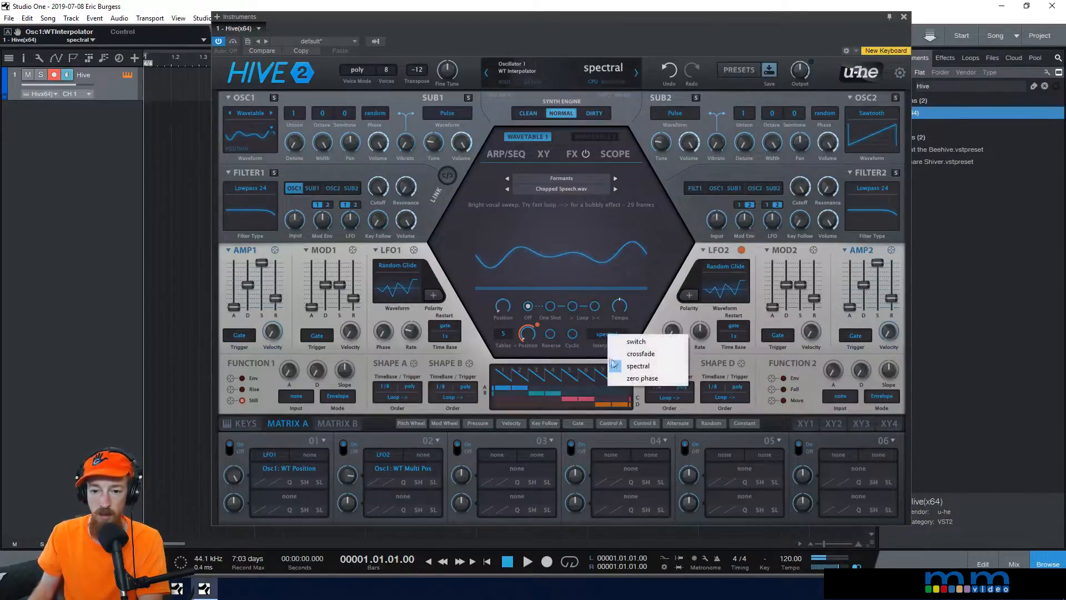
left_click(659, 342)
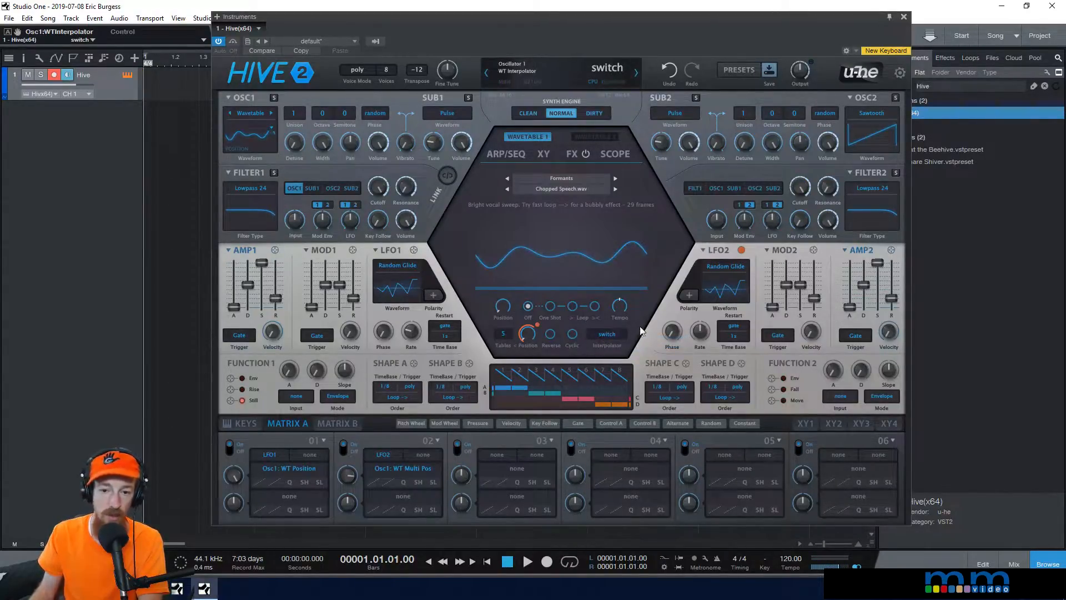
left_click(605, 336)
left_click(593, 356)
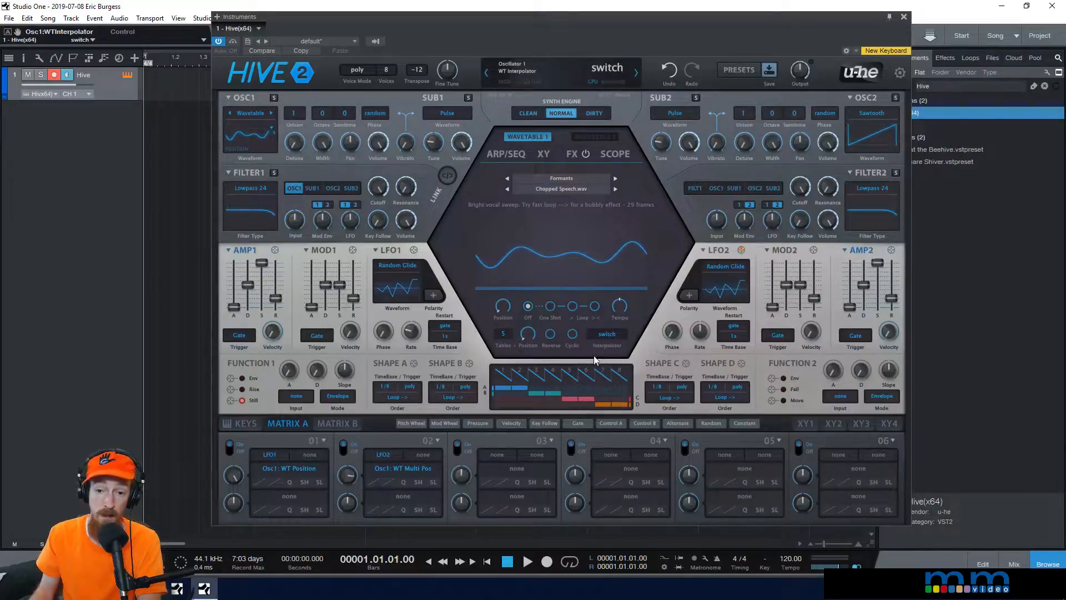
Turn on the effects section and enable distortion with an amount of 21.80.
left_click(572, 155)
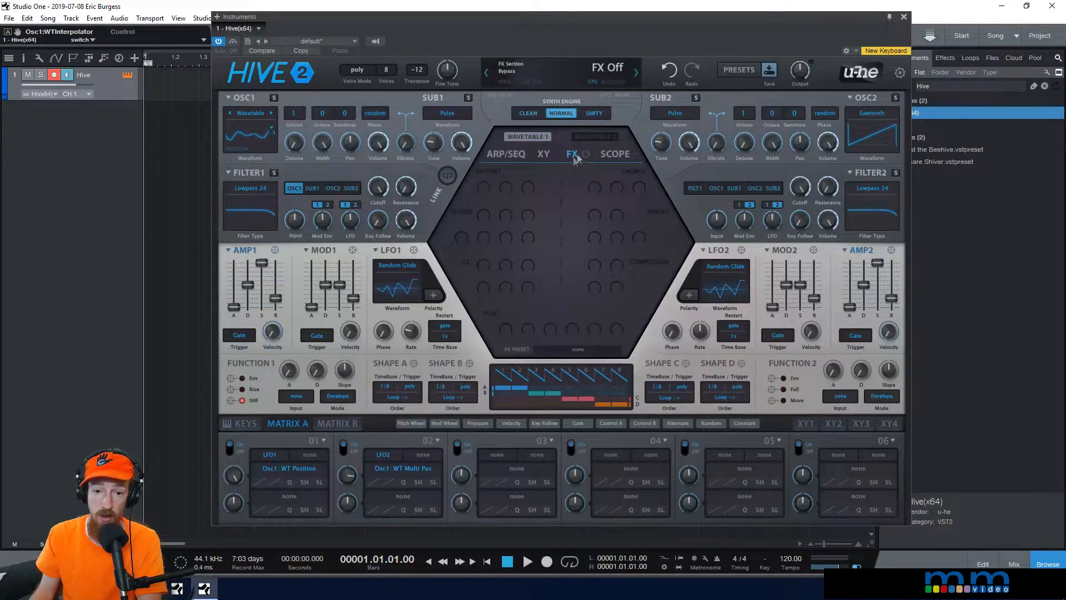
left_click(584, 155)
left_click(562, 172)
left_click_drag(488, 194, 488, 171)
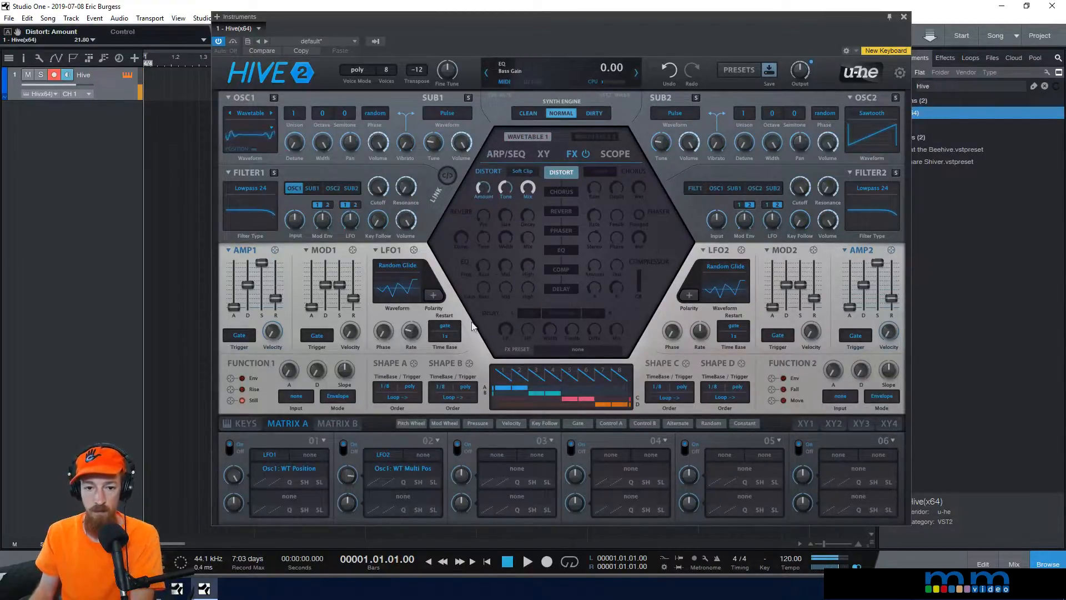
Set the LFO1 rate to 0.00 and adjust the distortion, with its tone at 47%.
mouse_move(409, 335)
left_mouse_down()
mouse_move(408, 314)
mouse_move(409, 323)
left_mouse_up()
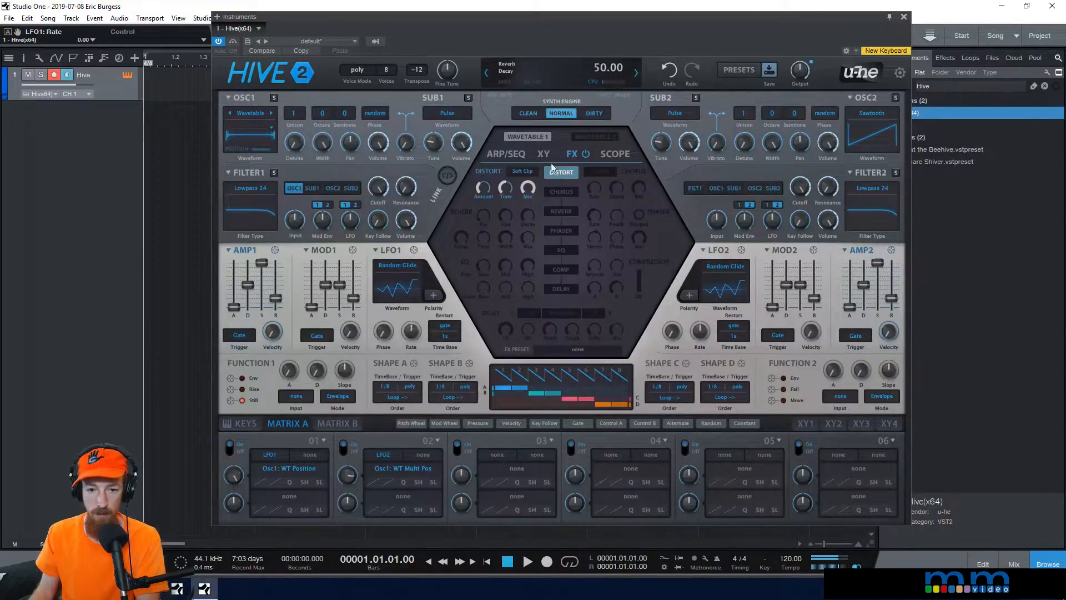
left_click_drag(481, 194, 503, 193)
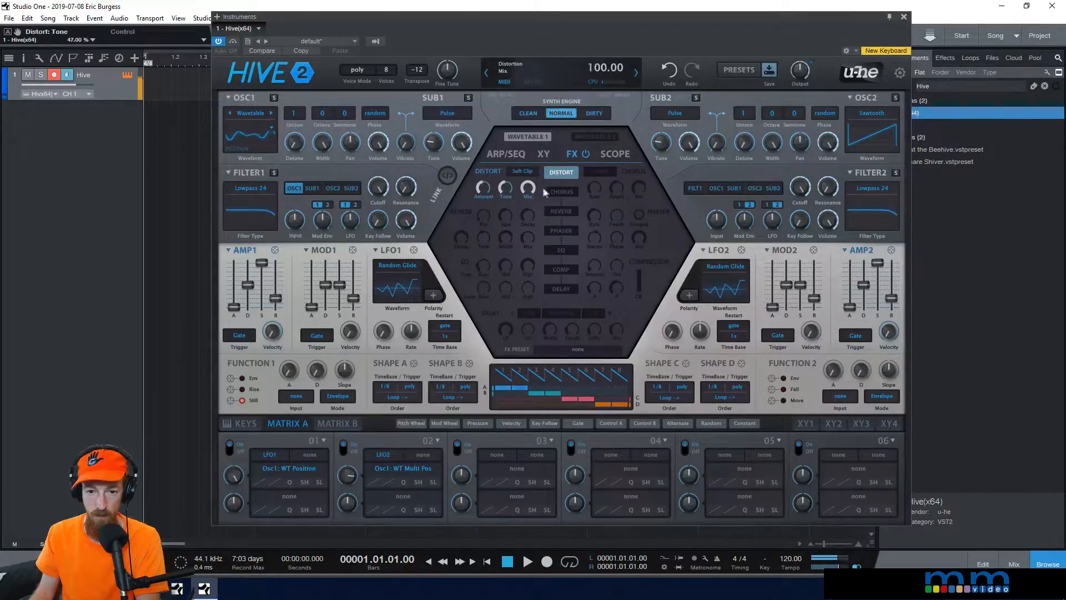
Enable the chorus with a wet level of 8% and turn on the phaser.
left_click(564, 192)
mouse_move(638, 189)
left_mouse_down()
mouse_move(642, 264)
mouse_move(641, 190)
left_mouse_up()
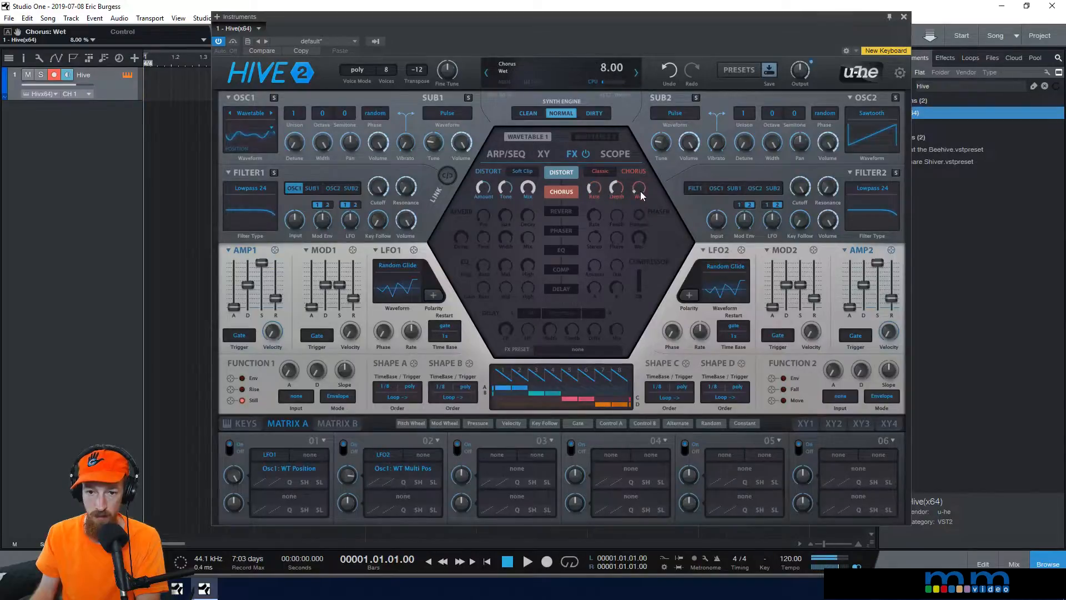
left_click(569, 231)
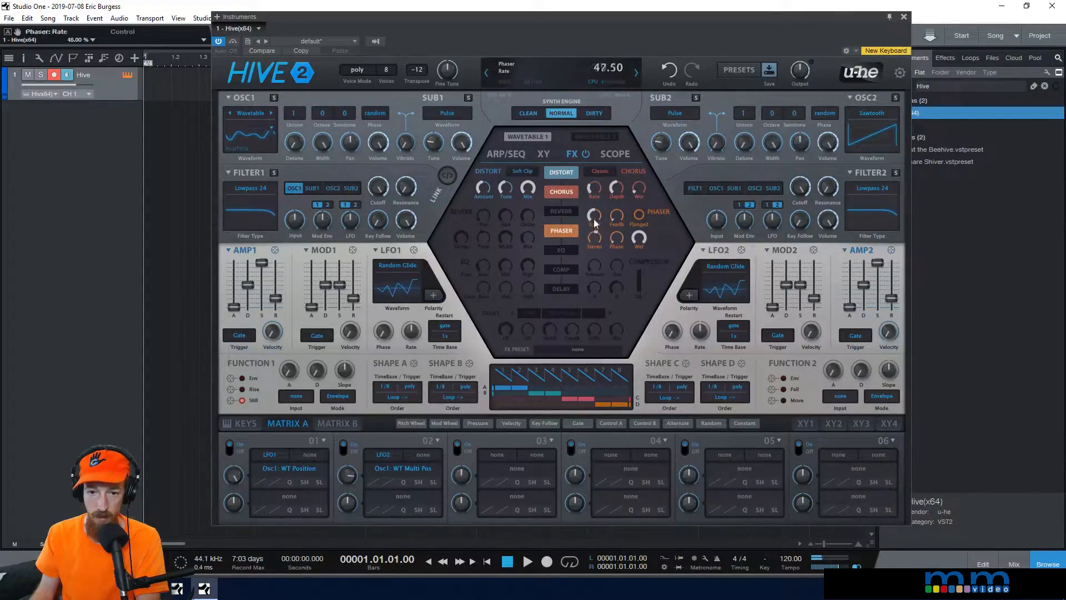
Set the phaser rate to 19.50% and enable the reverb with a decay of 4.50%.
left_click_drag(594, 222, 593, 220)
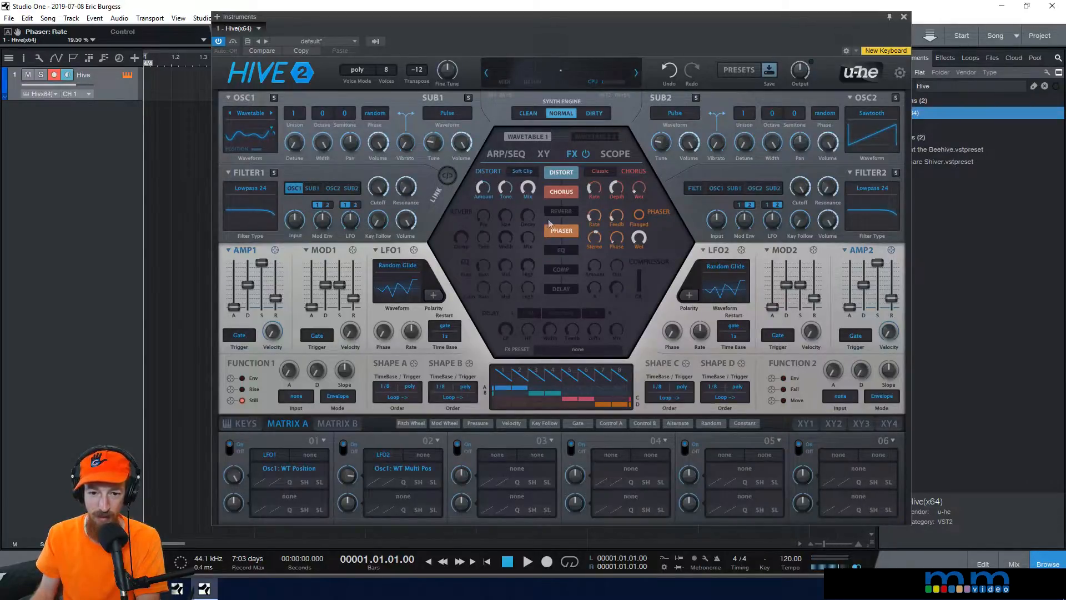
left_click(563, 213)
left_click_drag(532, 216, 534, 268)
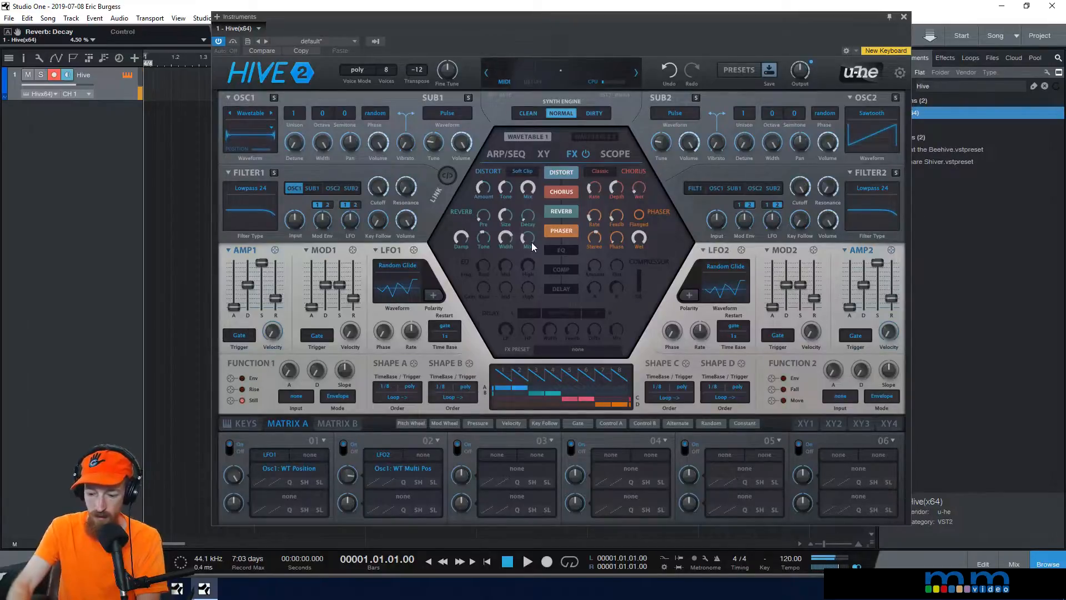
Set the voice mode to legato, and try the dirty synth engine before returning it to normal.
left_click(369, 74)
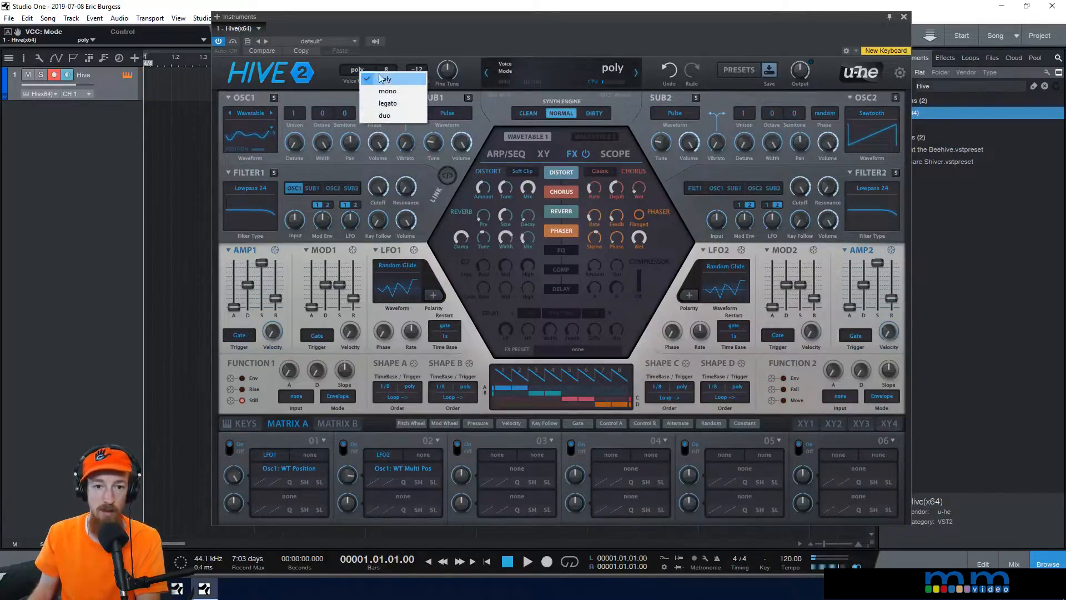
left_click(401, 103)
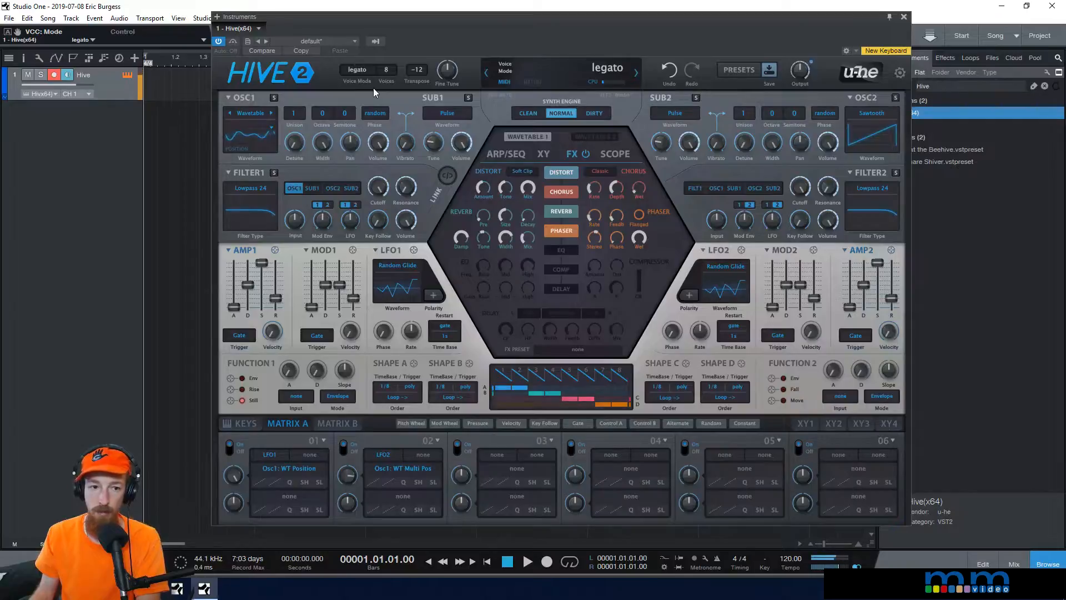
left_click(594, 114)
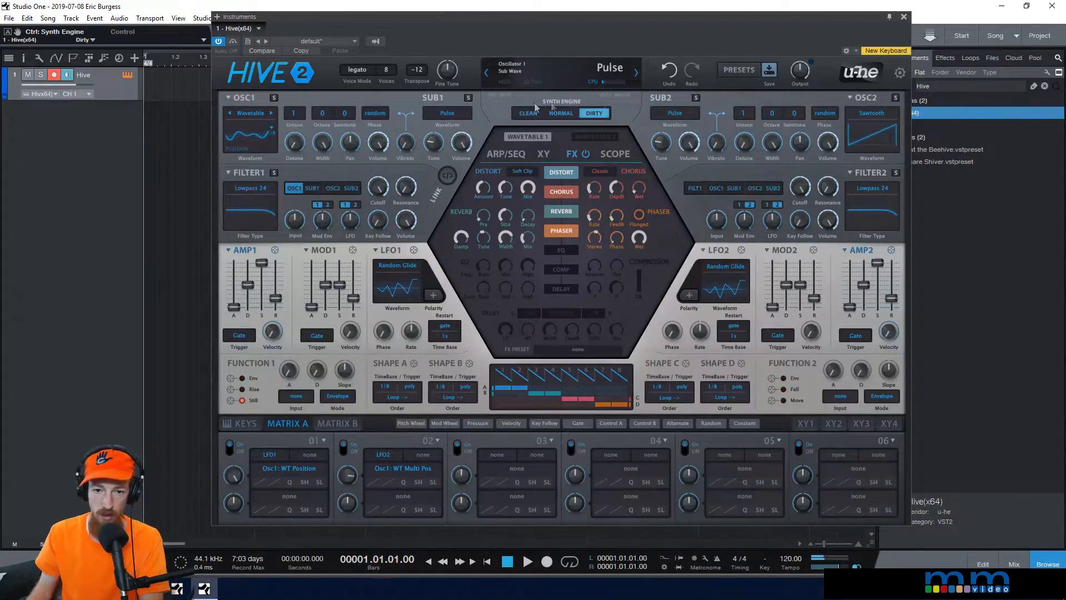
left_click(566, 114)
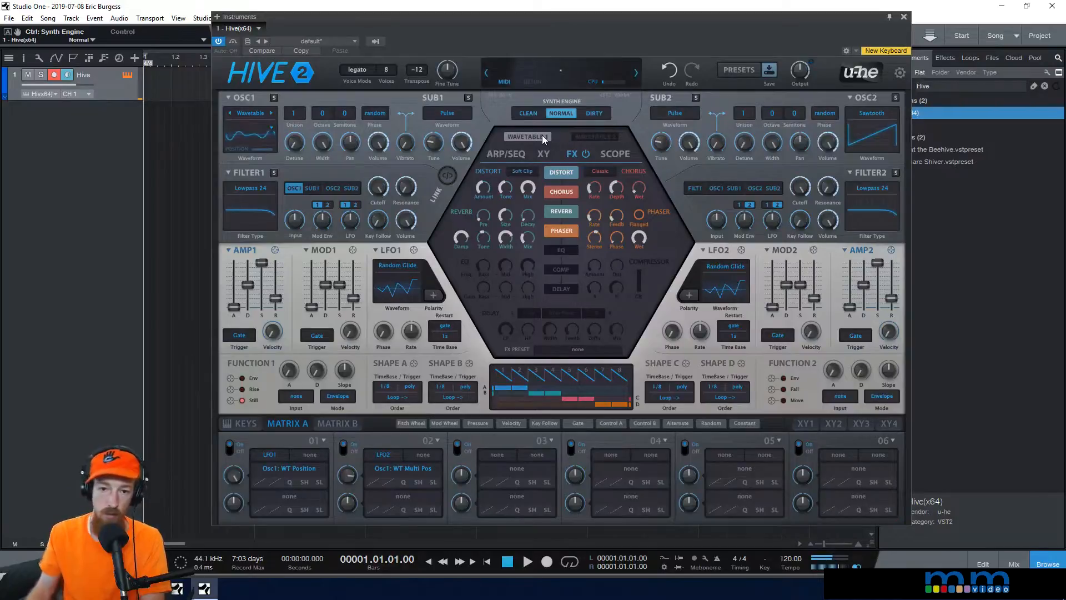
Audition the Formants wavetables on oscillator 1, advancing from Chopped Speech.wav through Fields.wav to Smooth Vox.wav.
left_click(512, 154)
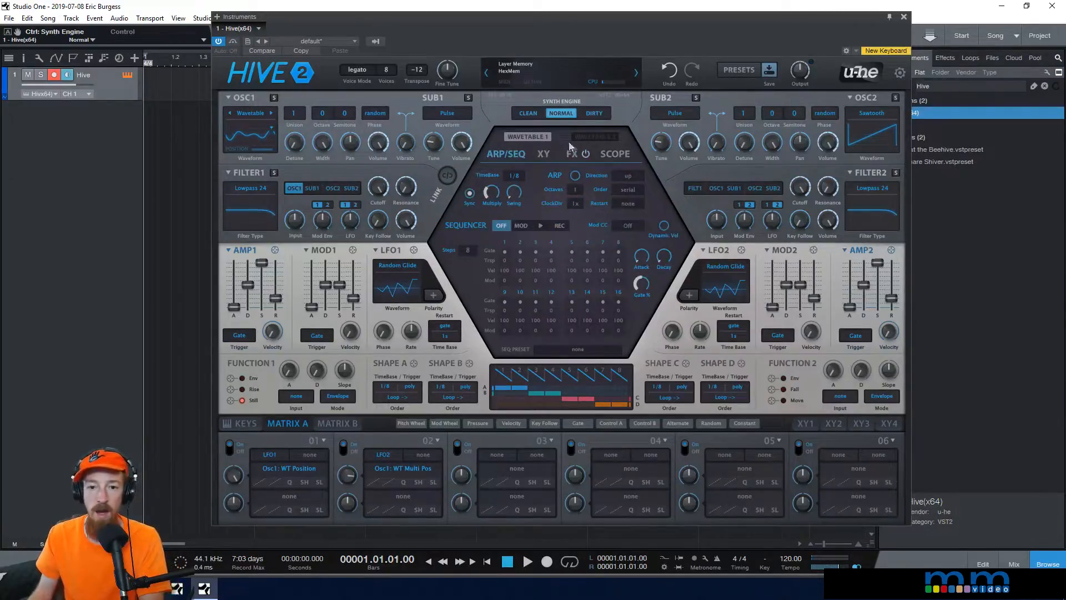
left_click(525, 136)
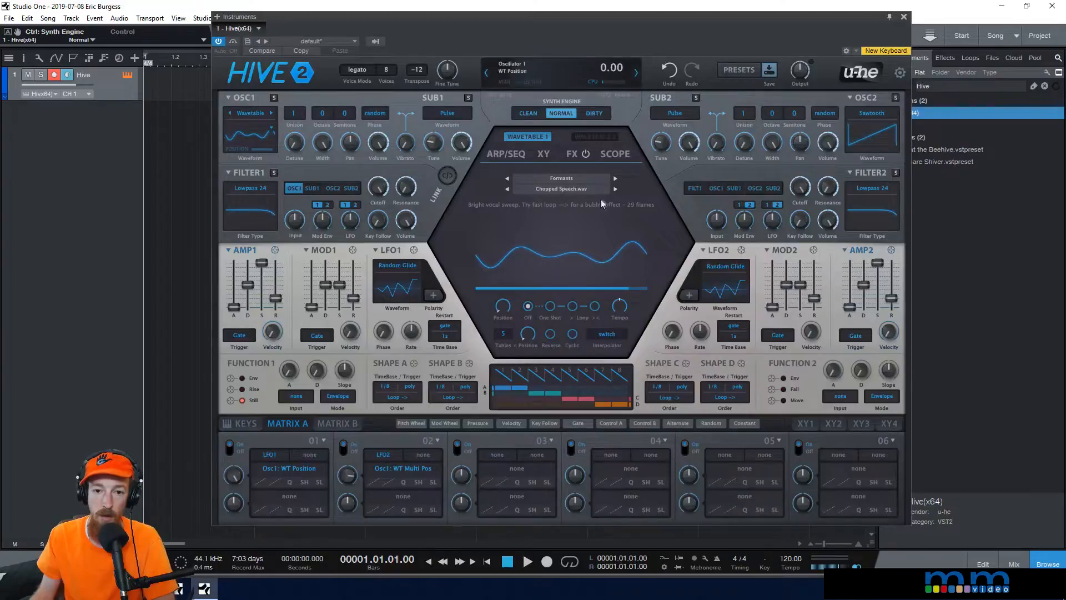
left_click(615, 190)
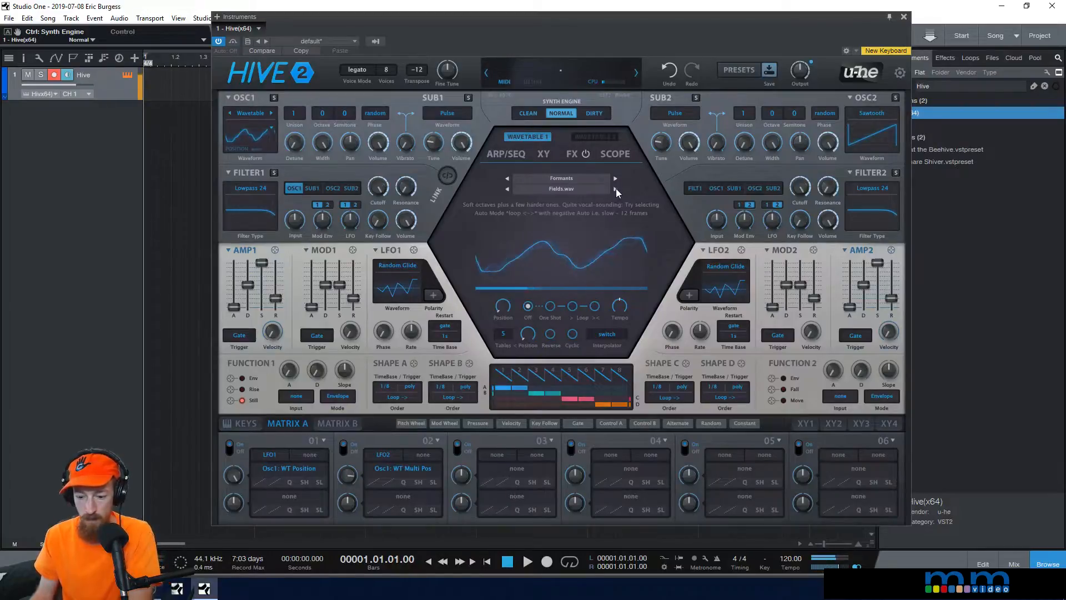
left_click(615, 189)
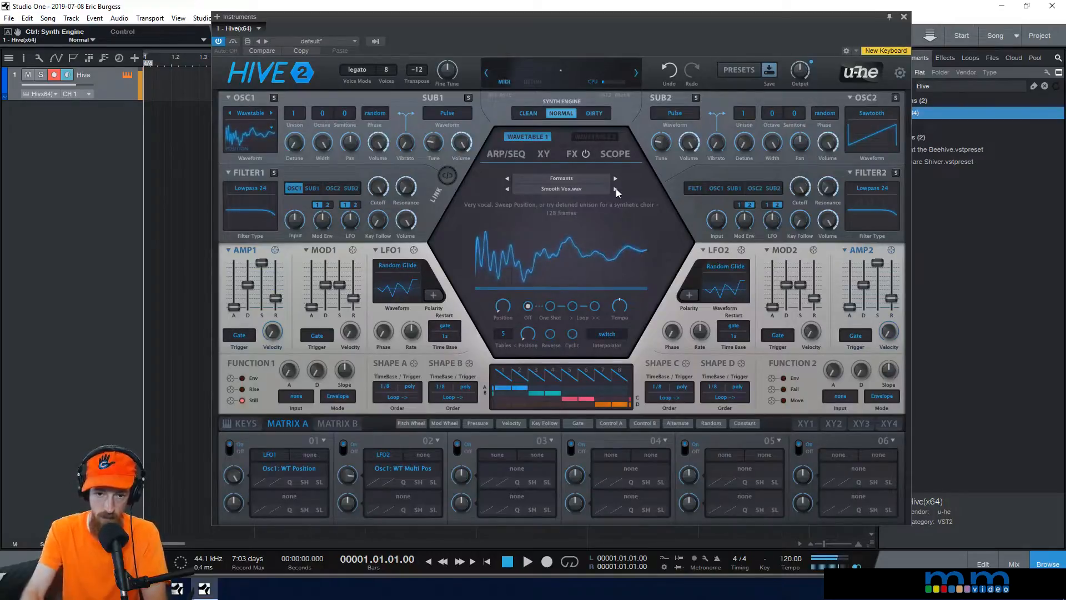
Try the crossfade interpolator for oscillator 1's wavetable and settle on spectral.
left_click(612, 334)
left_click(643, 356)
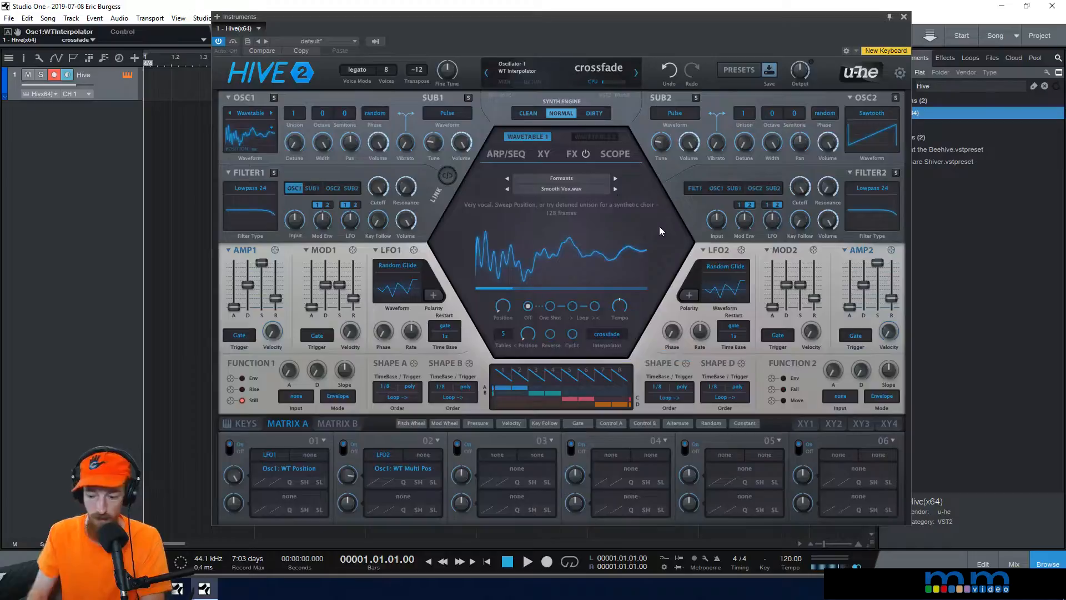
left_click(613, 334)
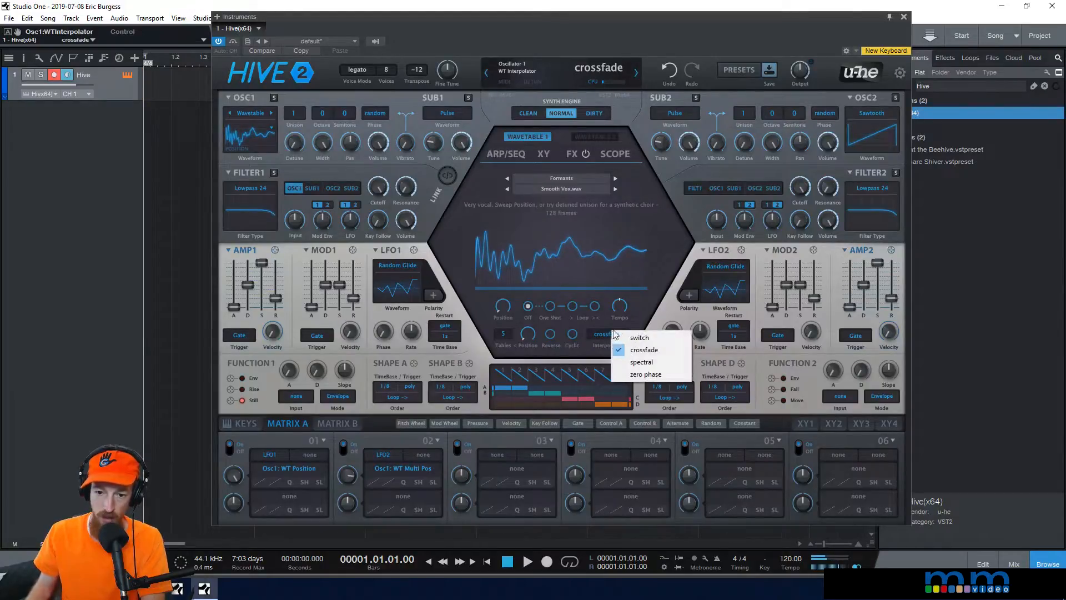
left_click(644, 362)
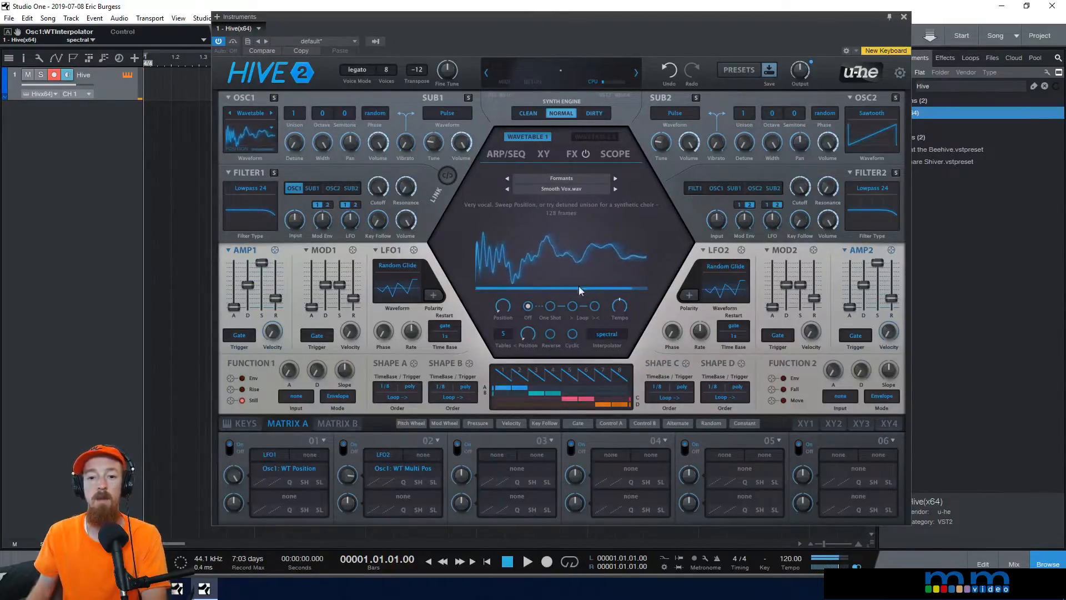
Try splitting oscillator 1's wavetable into 12 and 13 tables, and settle on 16.
left_click(504, 334)
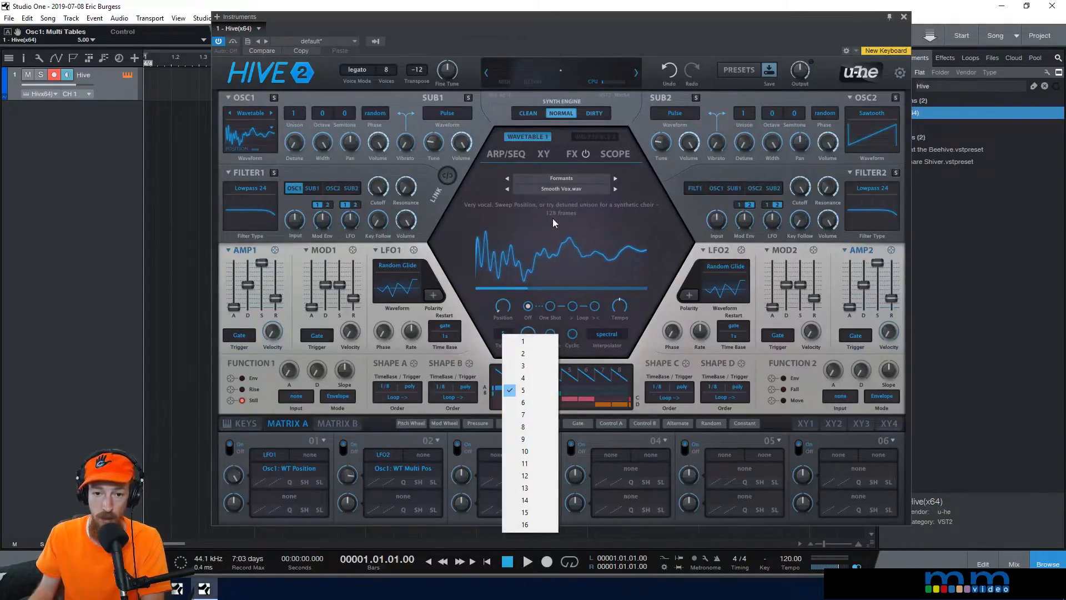
left_click(538, 475)
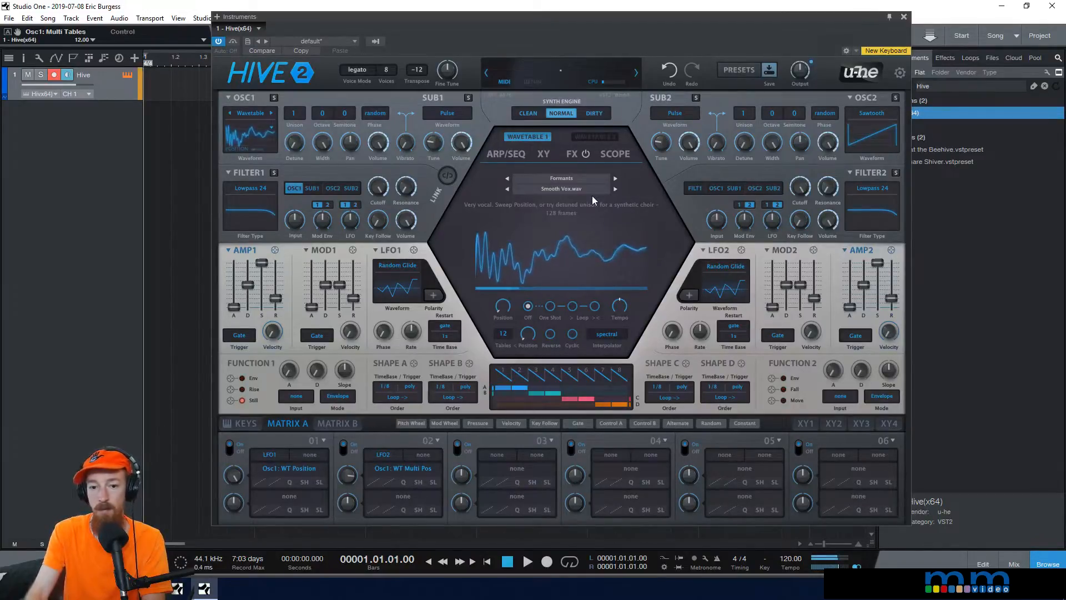
left_click(503, 333)
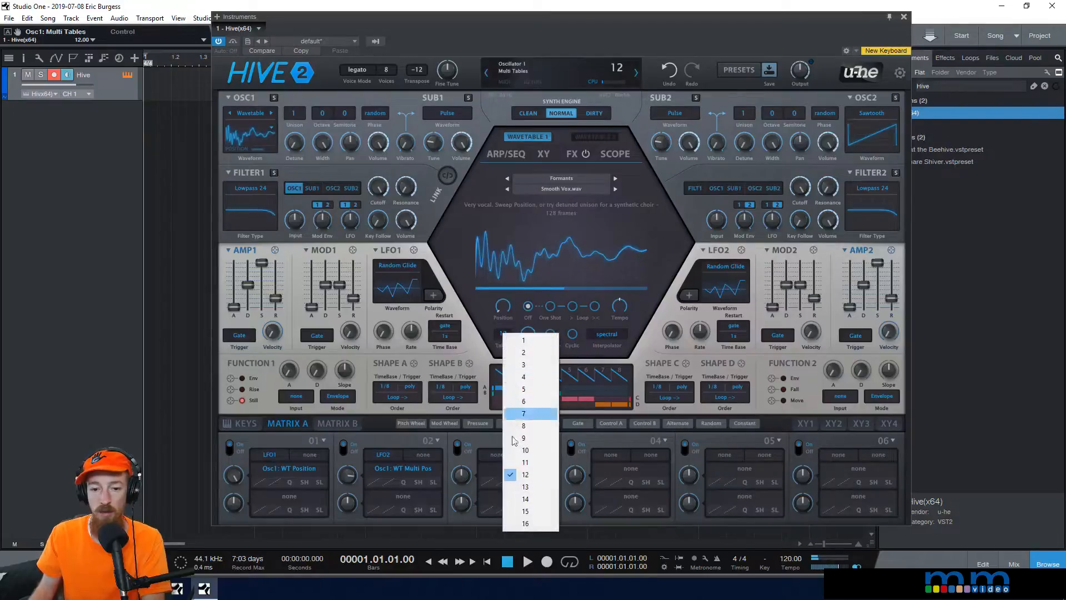
left_click(526, 486)
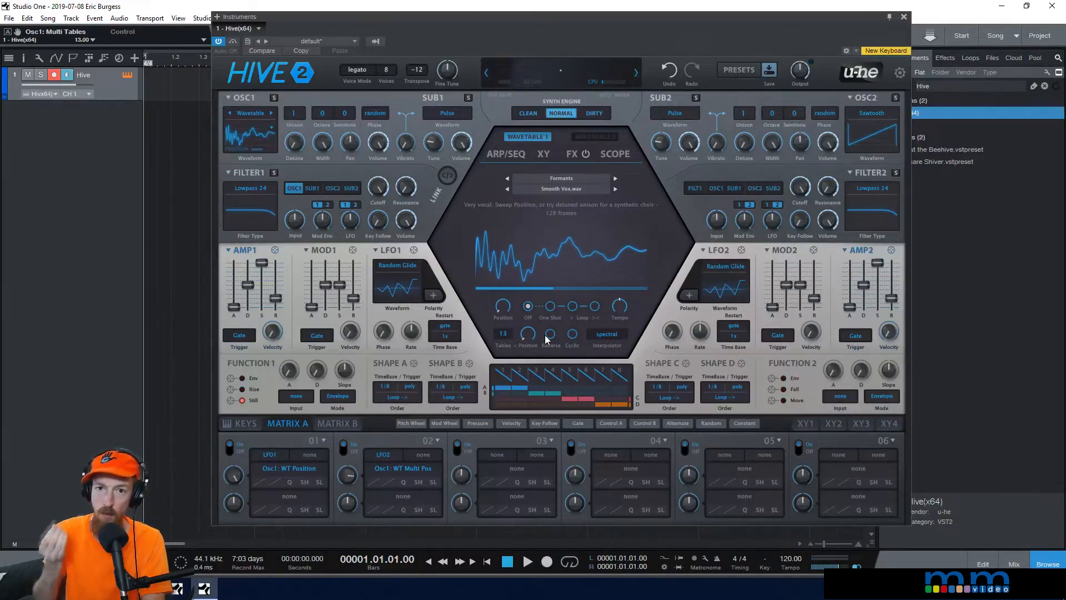
left_click(507, 335)
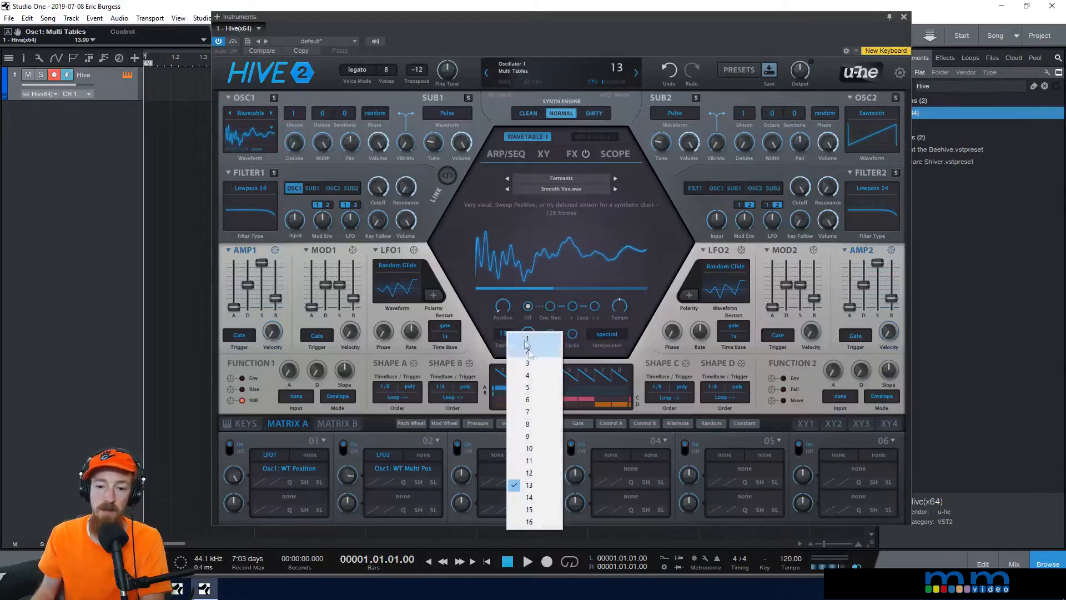
left_click(536, 522)
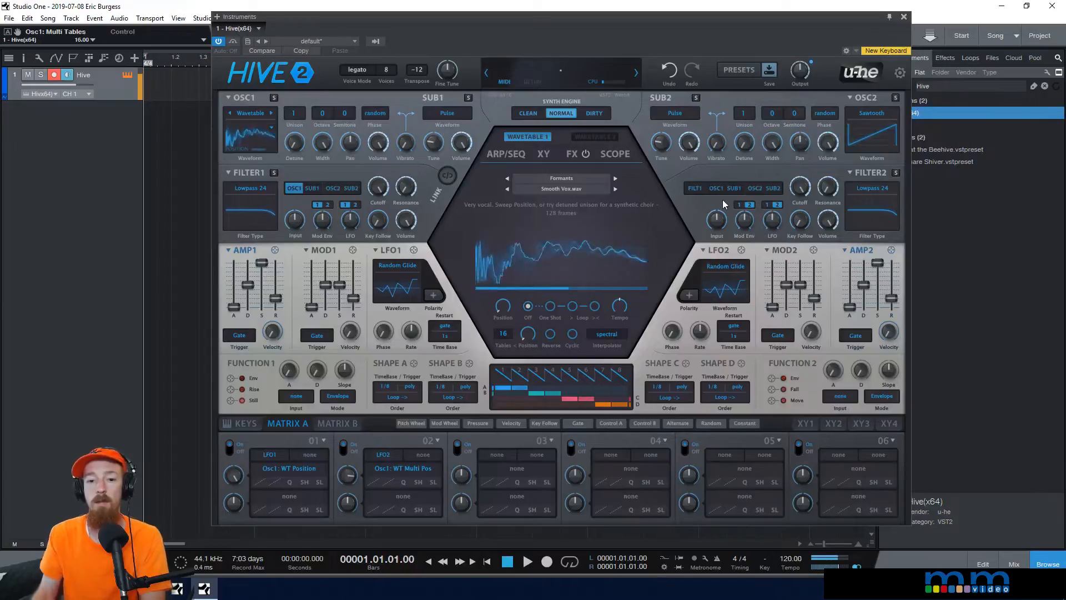
Audition further Formants wavetables on oscillator 1, including Talkbox.wav and Vosimulant.uhm, and settle on Vox 1.uhm.
left_click(615, 189)
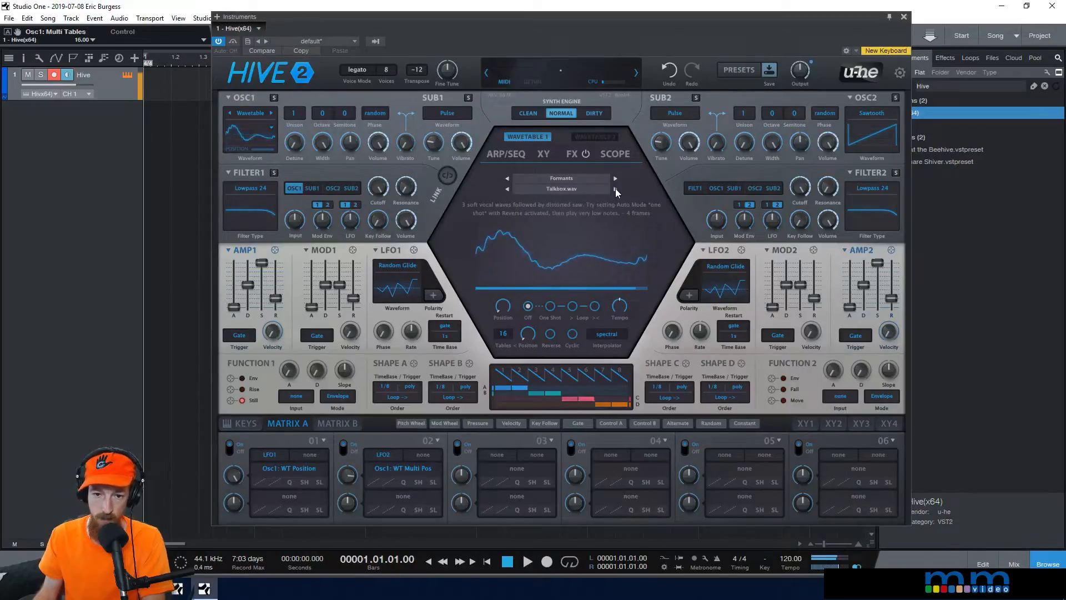
left_click(615, 189)
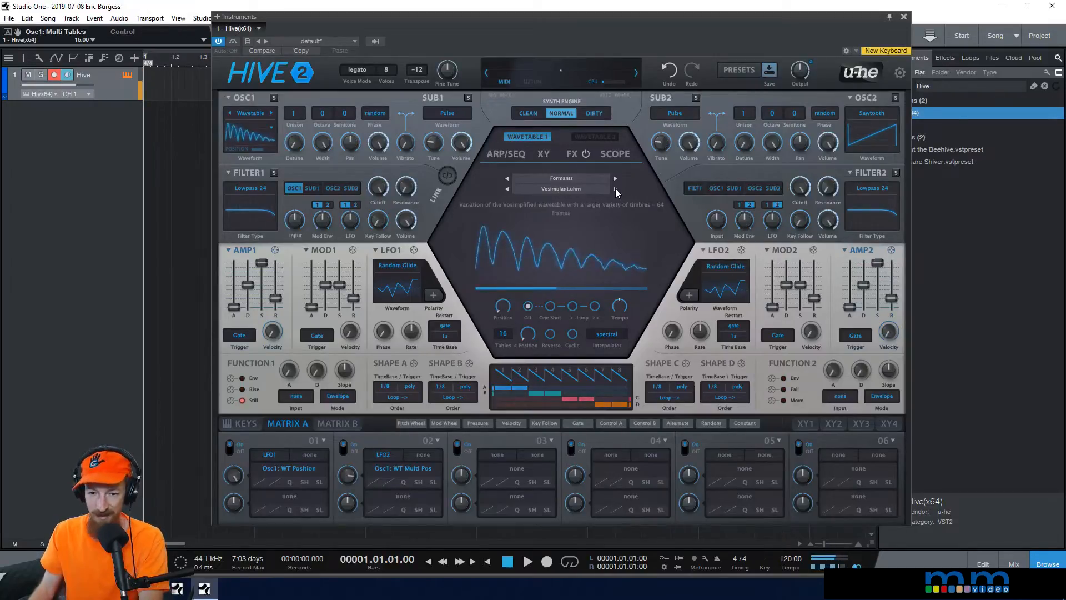
left_click(615, 189)
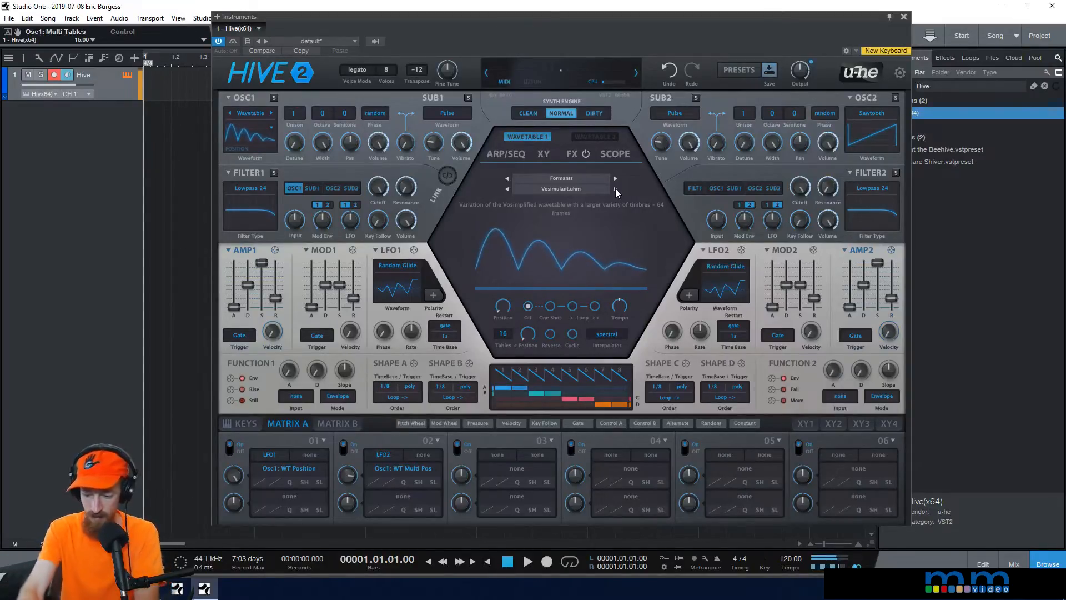
left_click(615, 189)
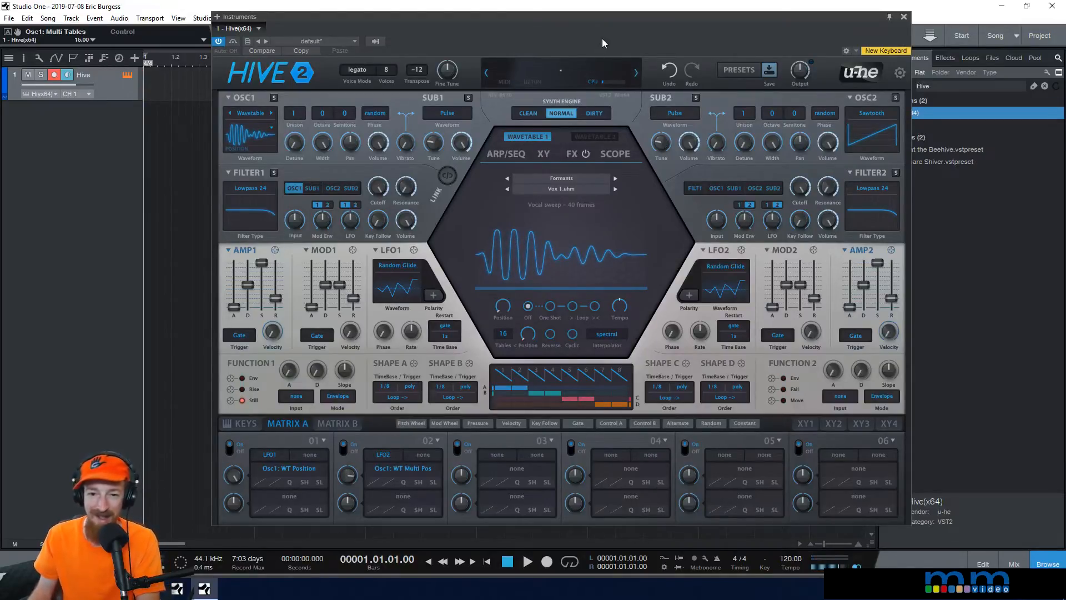
left_click_drag(602, 38, 601, 35)
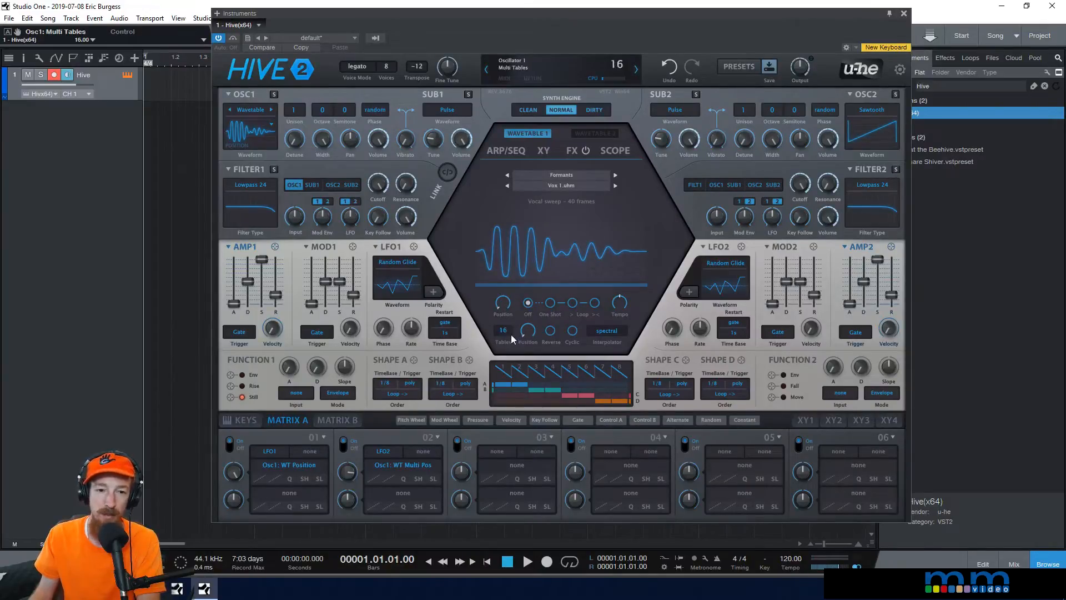
left_click(617, 151)
left_click(572, 153)
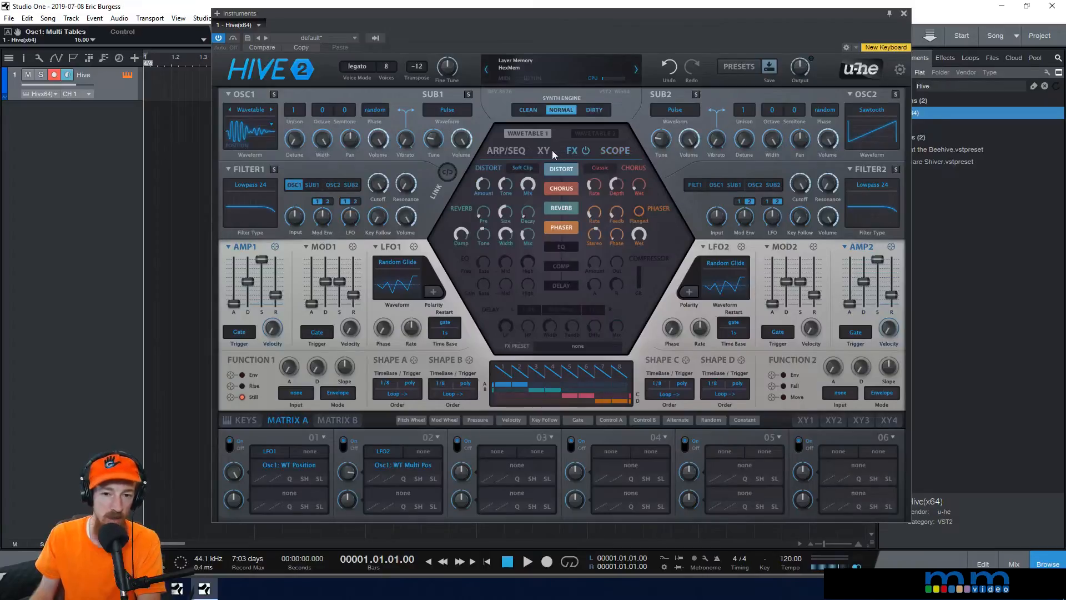
left_click(519, 133)
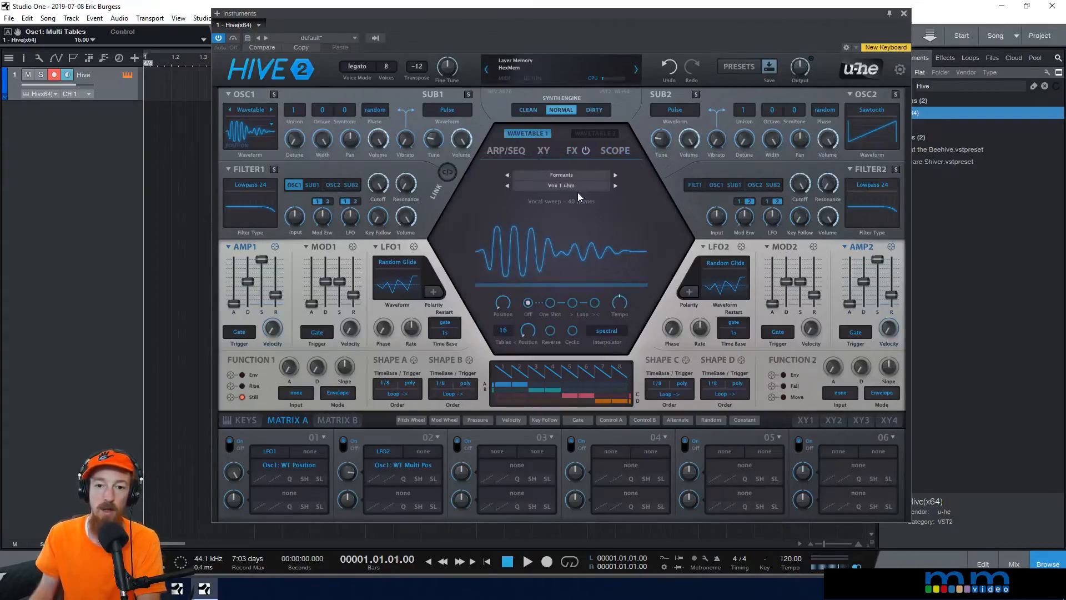